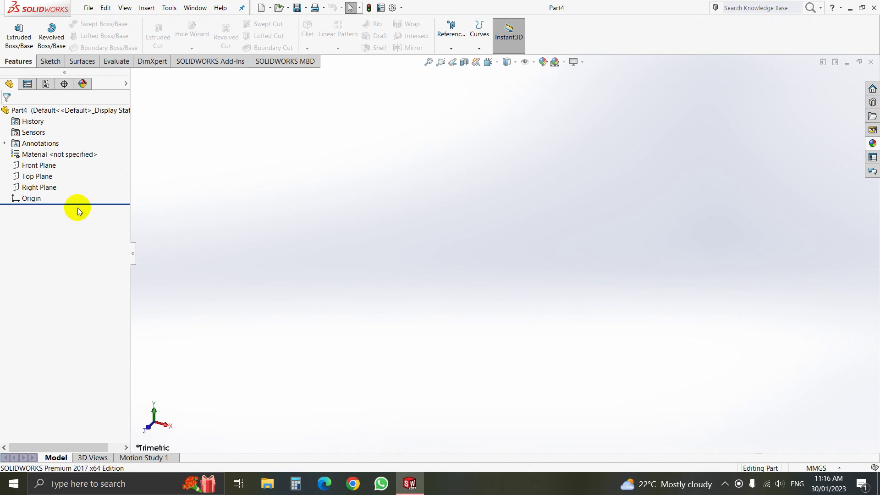
Sketch a vertical line 4562.5 mm long upward from the origin on the Right Plane
left_click(39, 187)
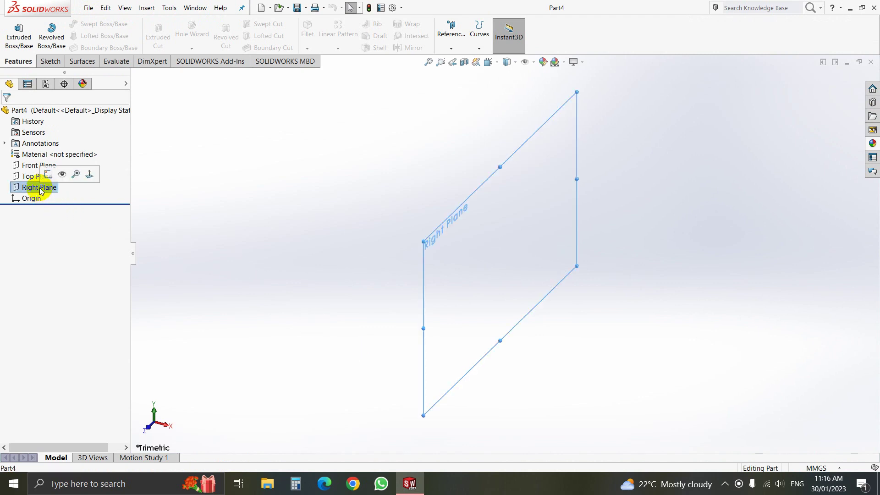
left_click(89, 175)
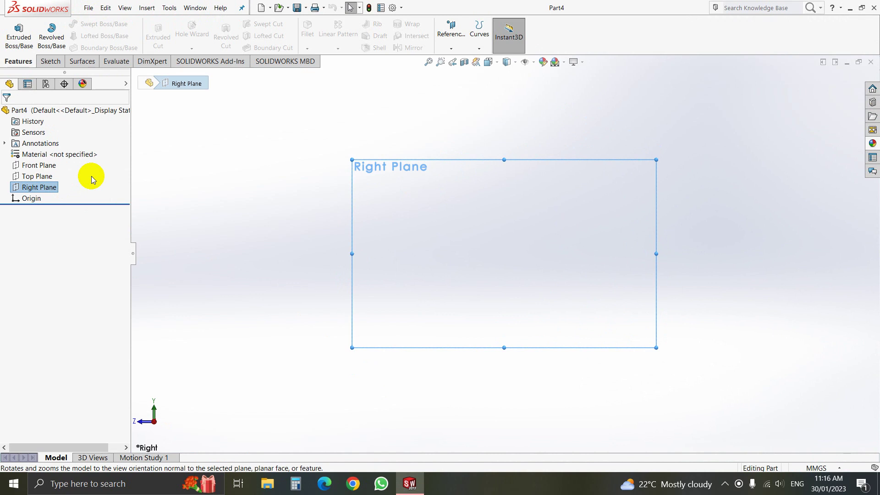
left_click(49, 61)
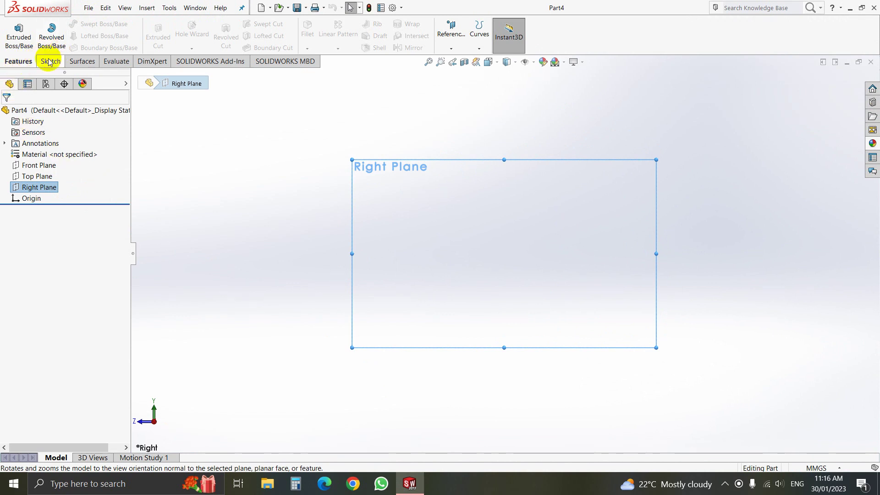
left_click(87, 25)
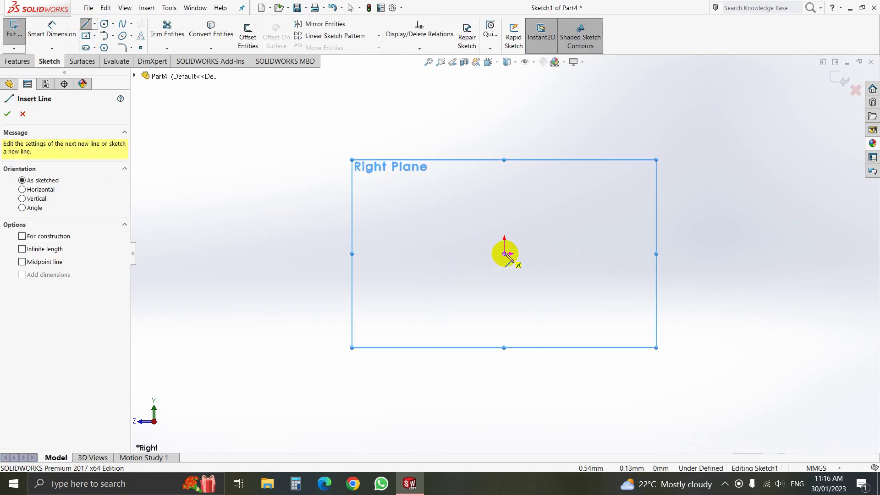
left_click(504, 254)
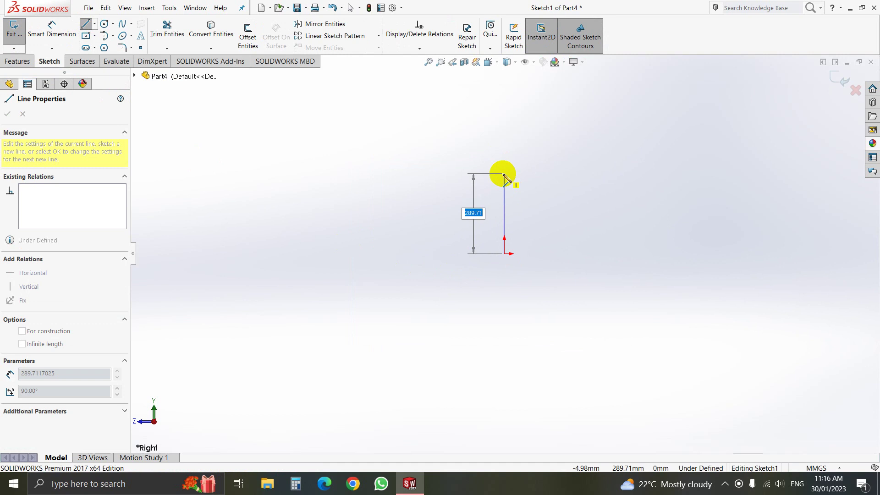
type("4562.5")
key("Return")
Add a tangent semicircular arc with a 512.5 mm radius from the line's upper end, ending level with its start
scroll(515, 185, "up", 5)
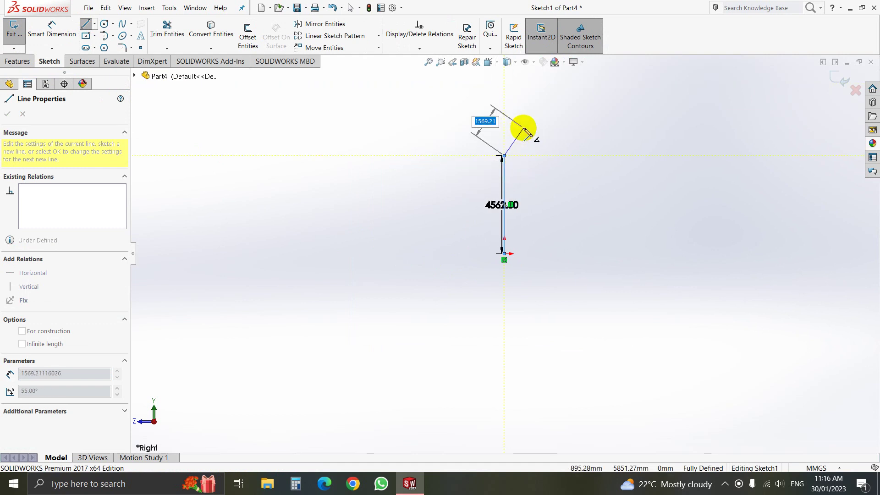
scroll(513, 146, "down", 5)
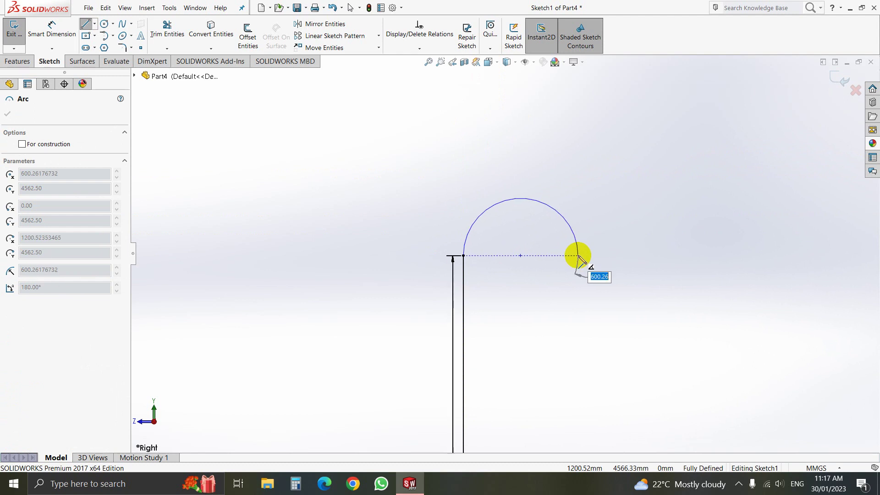
type("512.5")
key("Return")
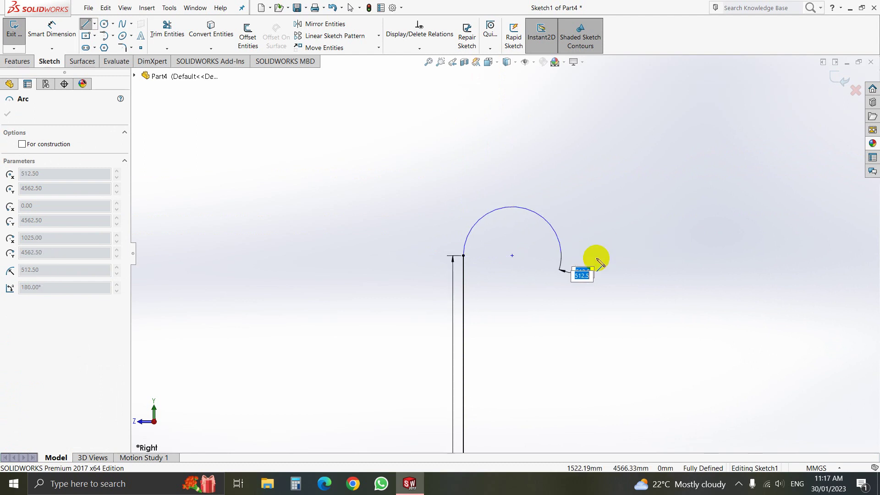
left_click(563, 261)
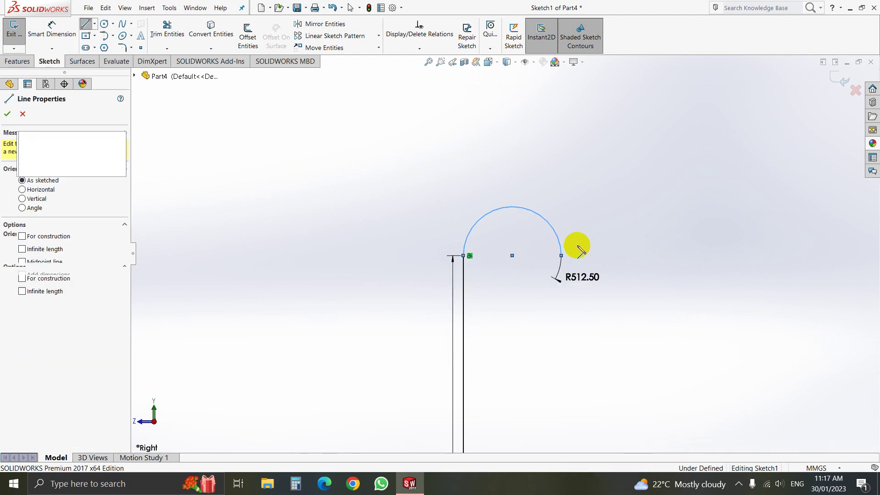
Draw a 787.5 mm vertical line downward from the arc's free end and finish the line chain
left_click(561, 256)
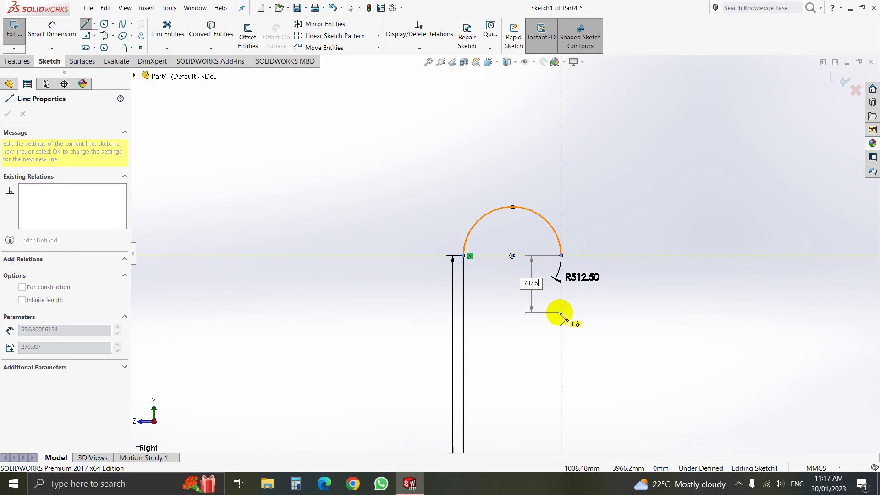
key("Return")
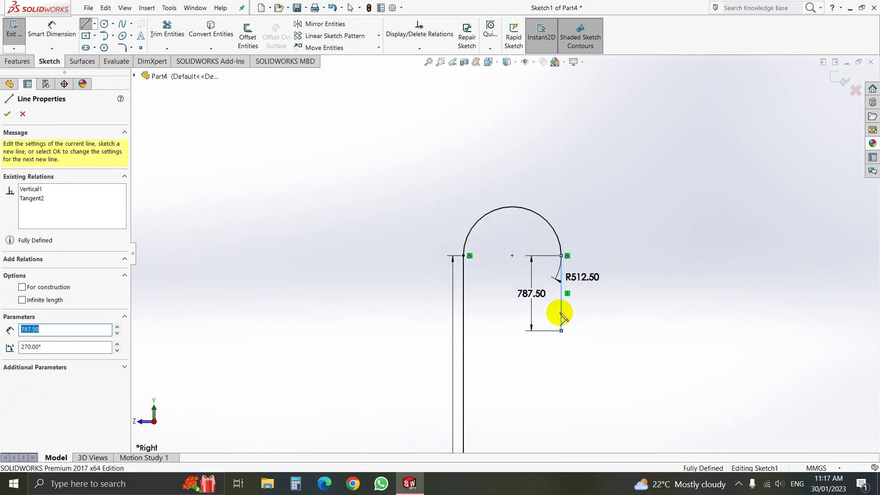
right_click(409, 280)
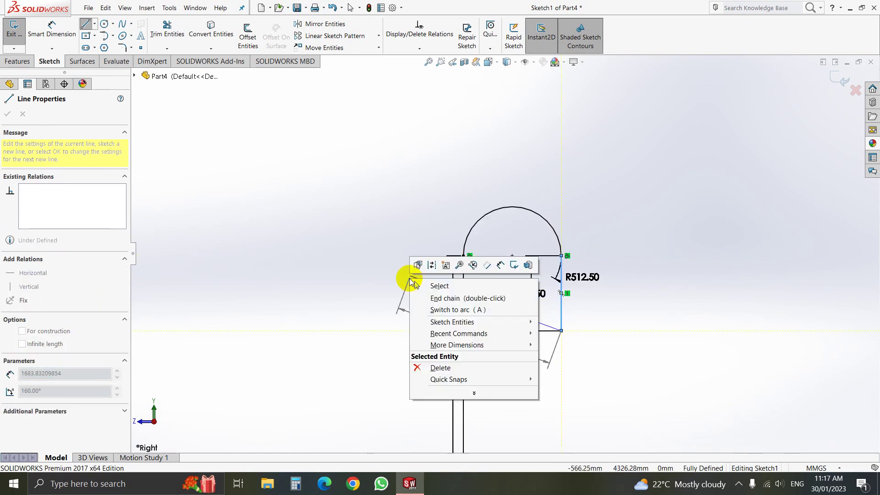
left_click(439, 285)
Reposition the short line, arc radius and long line dimensions clear of the sketch geometry
scroll(508, 328, "up", 5)
scroll(512, 315, "down", 5)
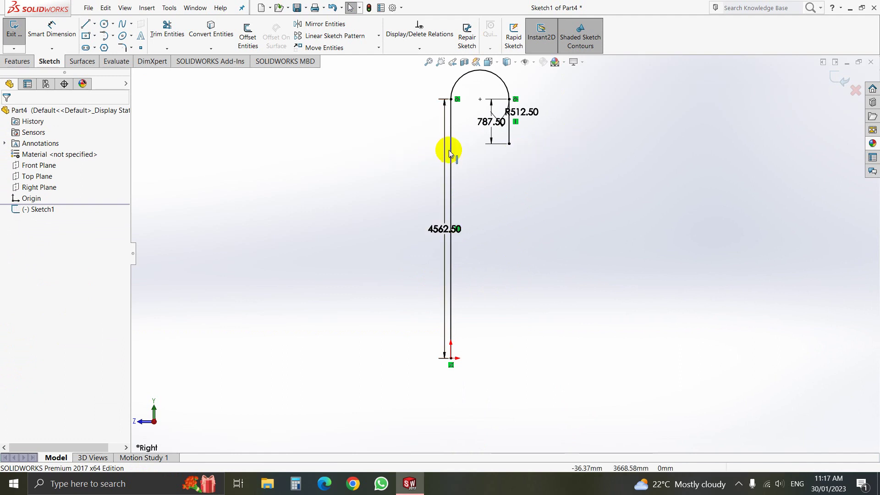
left_click_drag(488, 124, 606, 141)
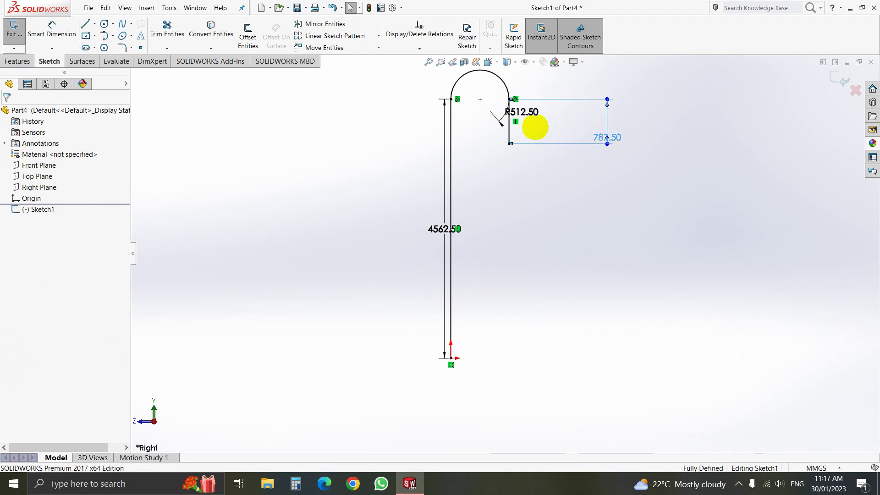
left_click(535, 115)
left_click_drag(535, 113, 554, 83)
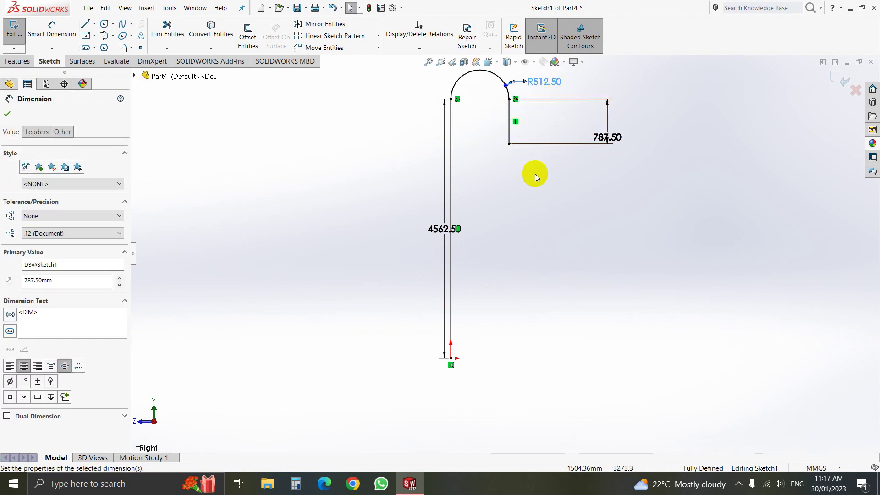
left_click(7, 114)
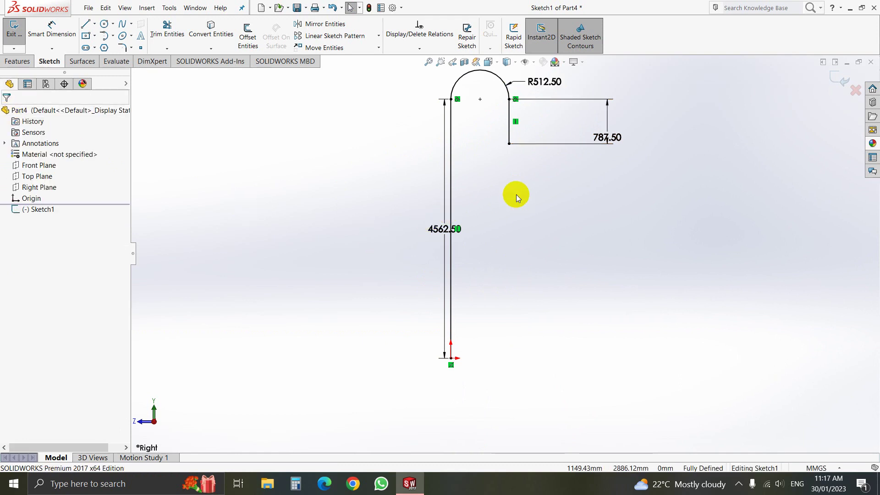
left_click_drag(433, 228, 359, 216)
left_click(542, 231)
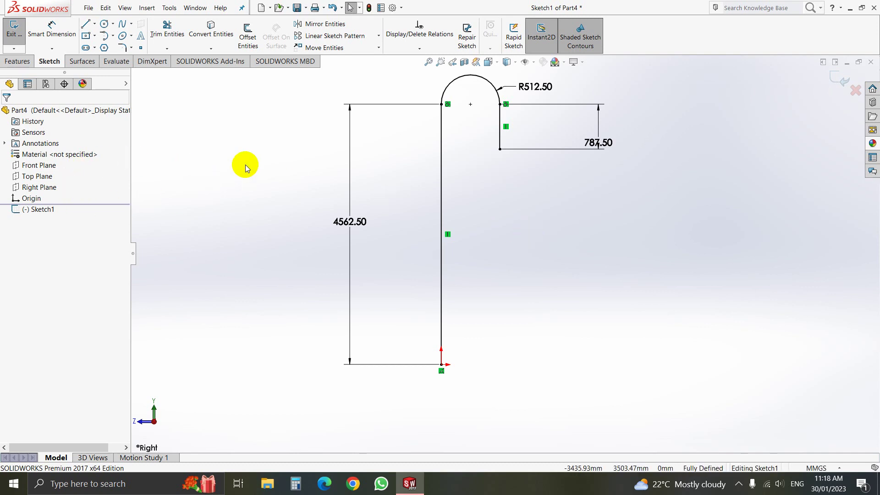
Exit the hook-shaped path sketch and rebuild the part
left_click(25, 62)
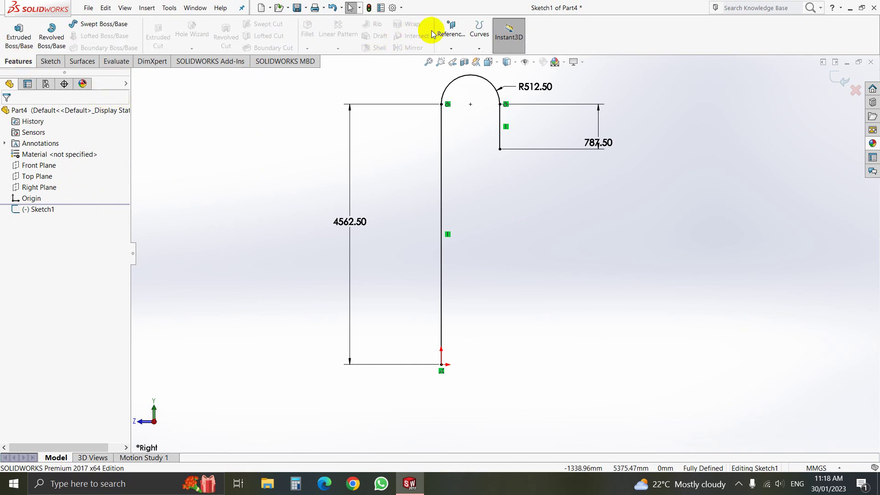
left_click(449, 44)
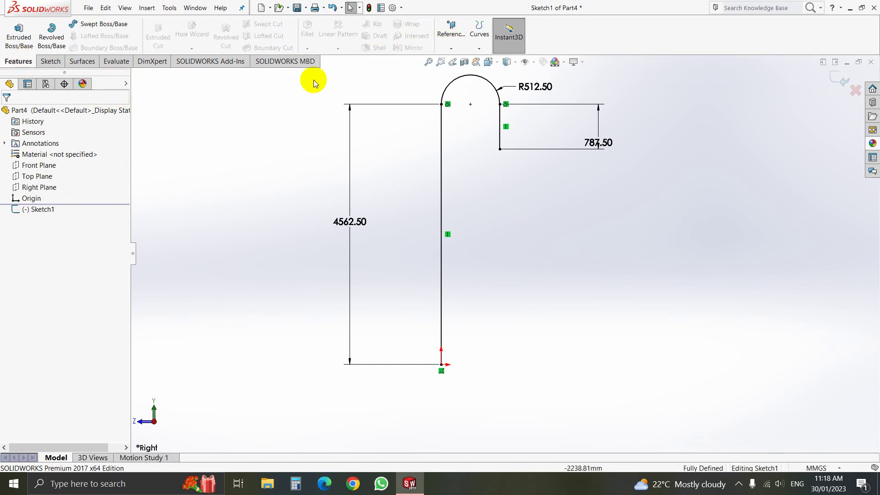
left_click(369, 9)
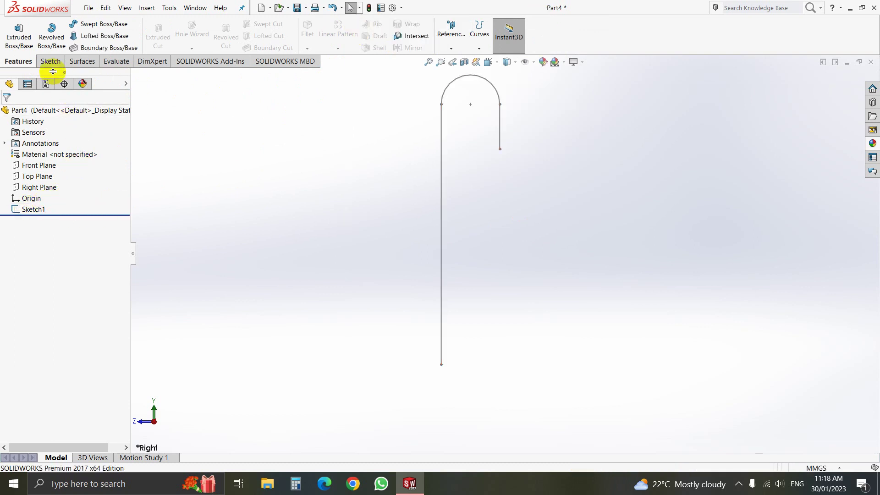
Create a reference plane through the long line's lower endpoint, perpendicular to that line
left_click(451, 48)
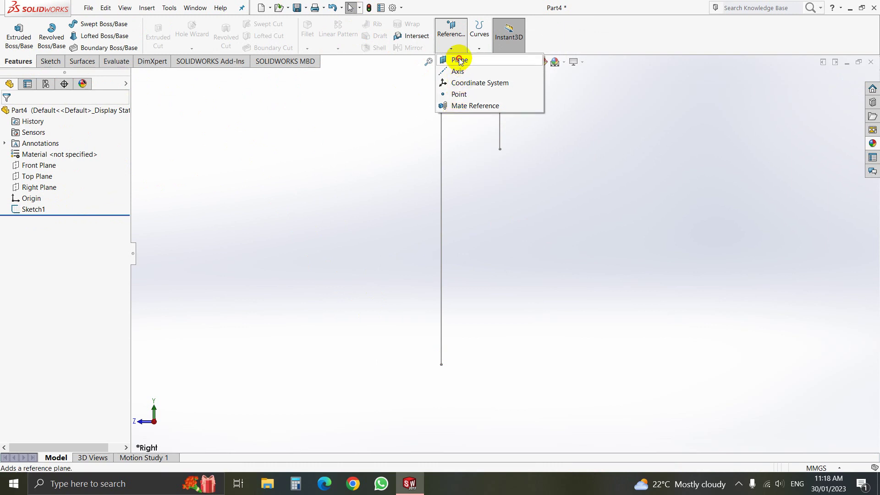
left_click(459, 60)
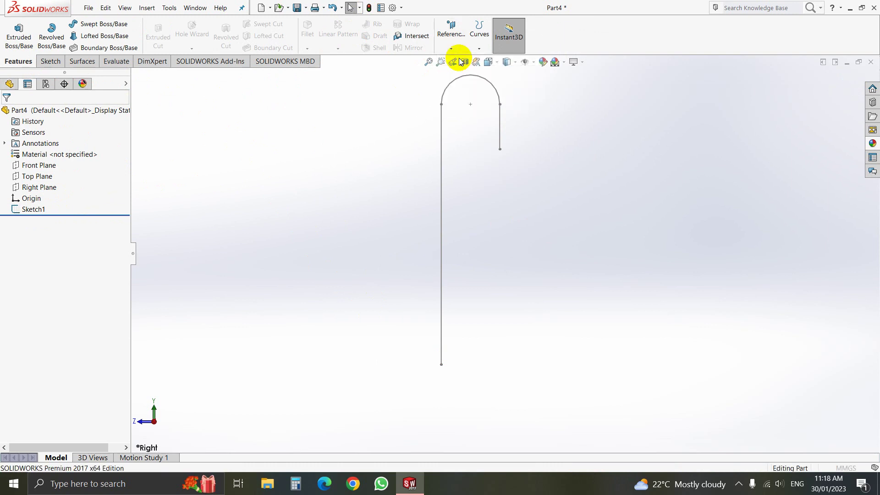
left_click(441, 366)
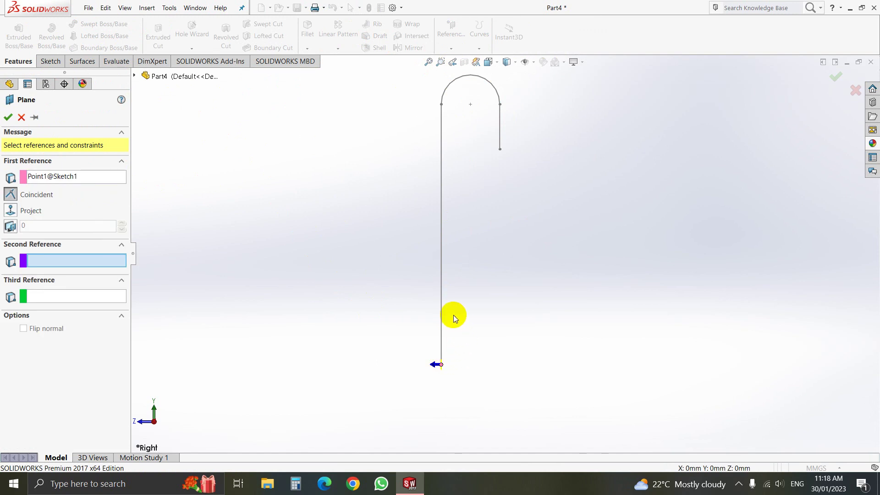
left_click(441, 305)
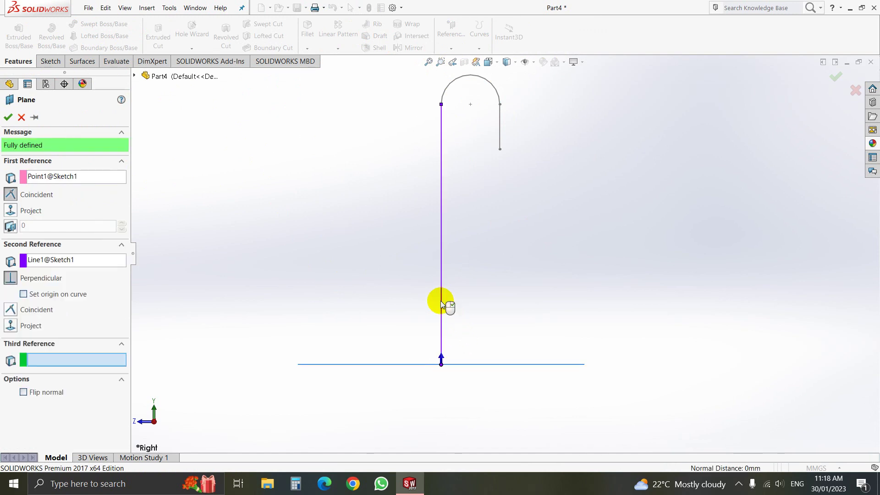
left_click(8, 118)
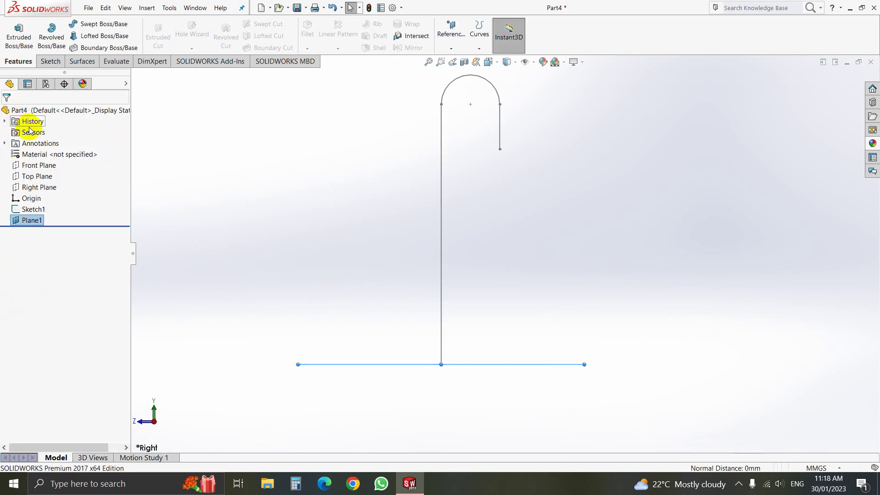
Sketch a 150 mm diameter circle centred on the origin on the new reference plane
left_click(339, 367)
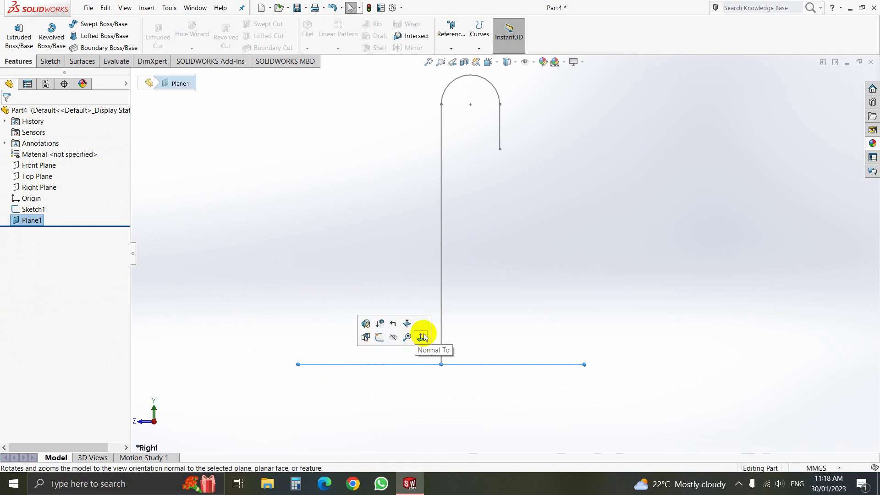
left_click(423, 338)
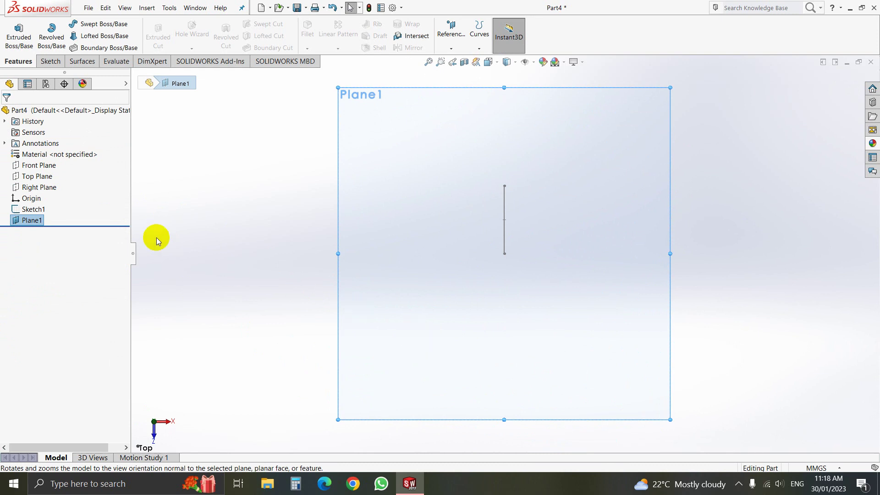
left_click(50, 62)
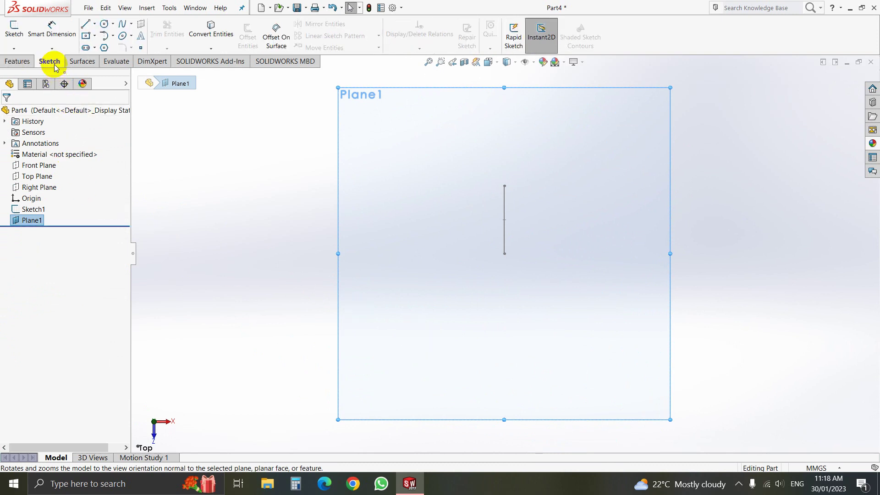
left_click(108, 25)
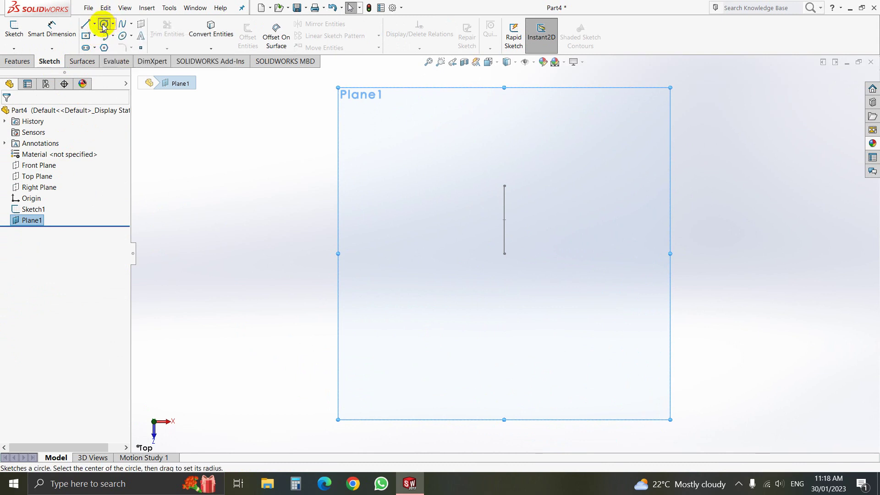
left_click(504, 253)
type("150")
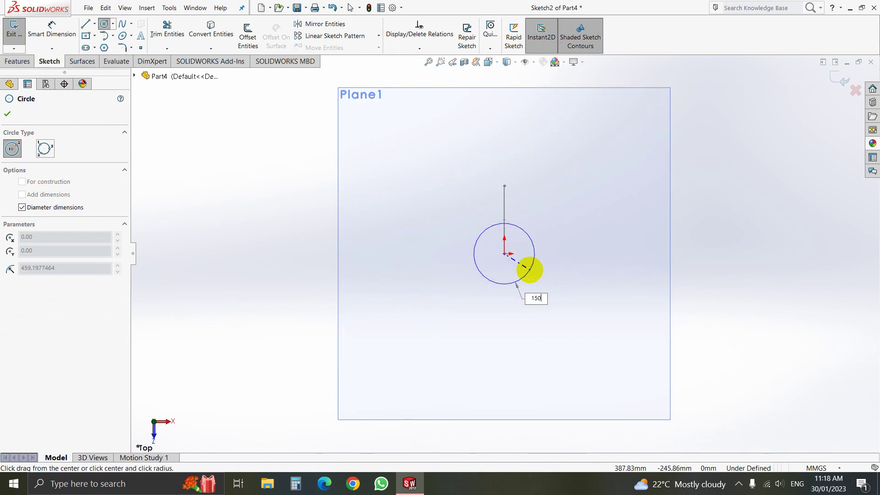
key("Return")
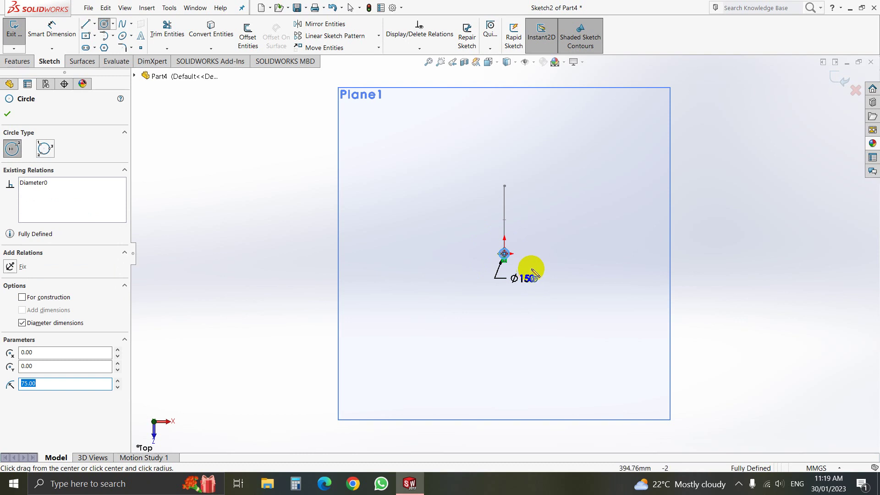
scroll(529, 272, "down", 2)
scroll(513, 269, "down", 4)
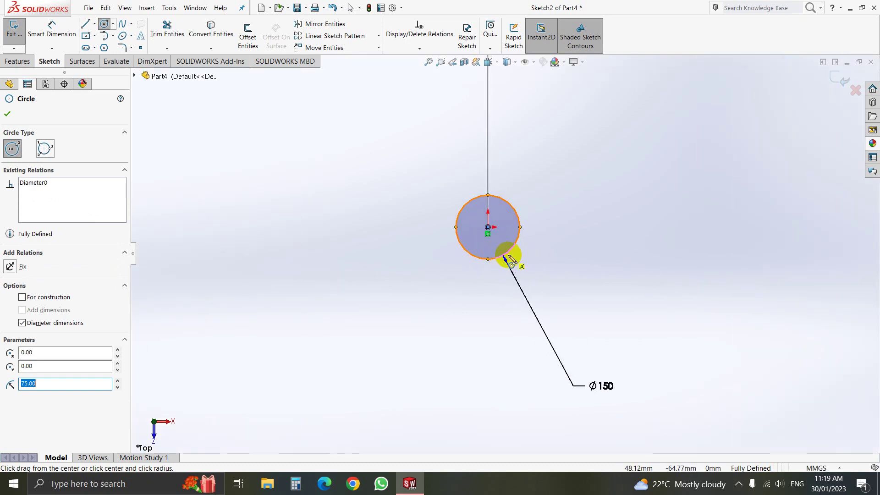
scroll(522, 261, "down", 2)
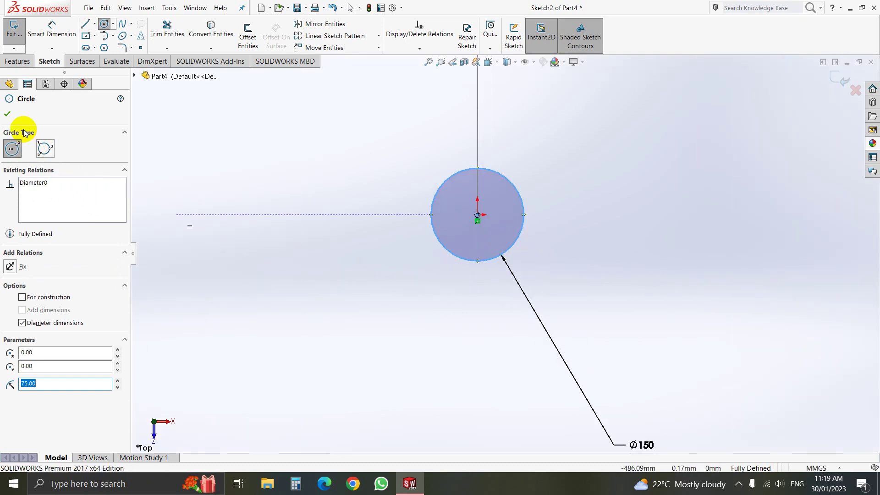
left_click(10, 116)
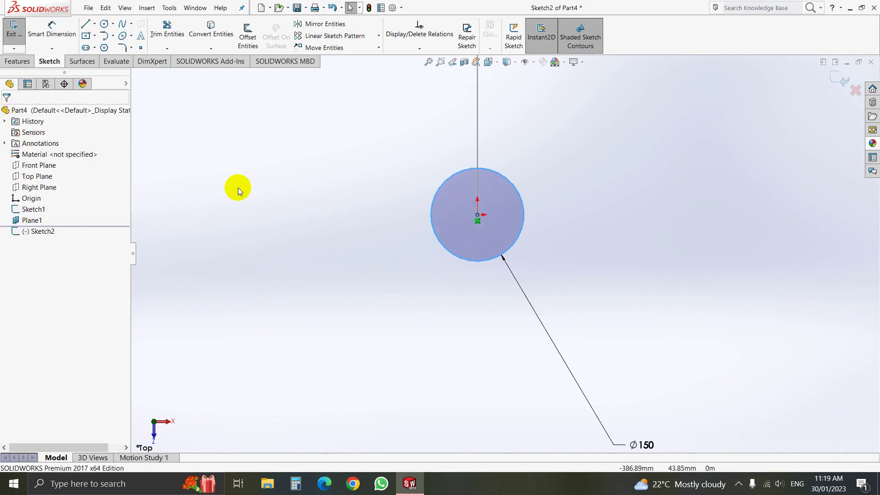
Sketch a 50 mm diameter circle centred on the origin, inside the 150 mm circle
left_click(104, 23)
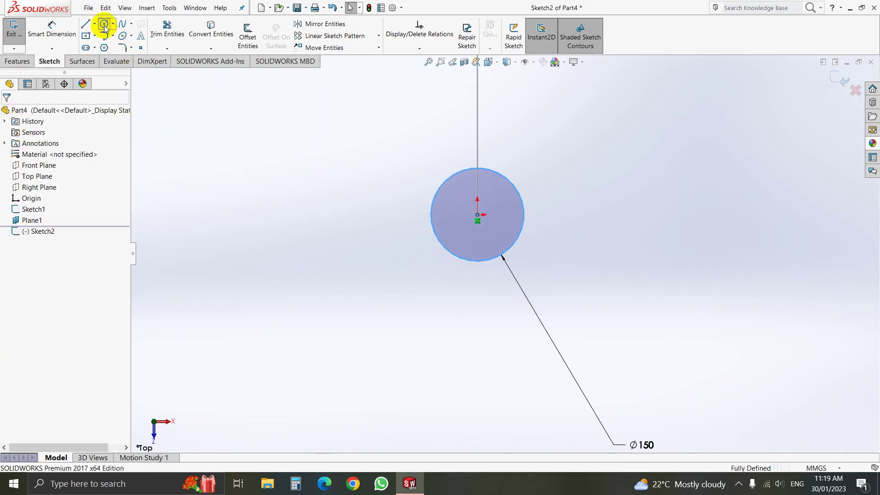
left_click(478, 216)
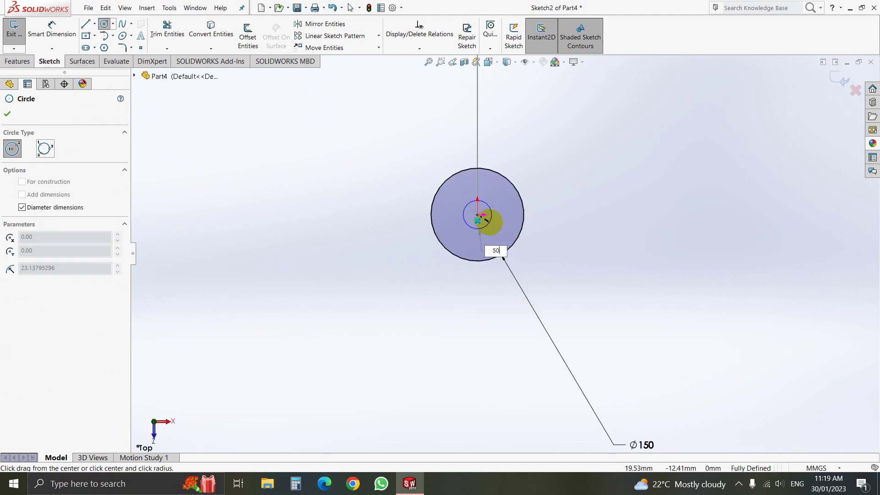
key("Return")
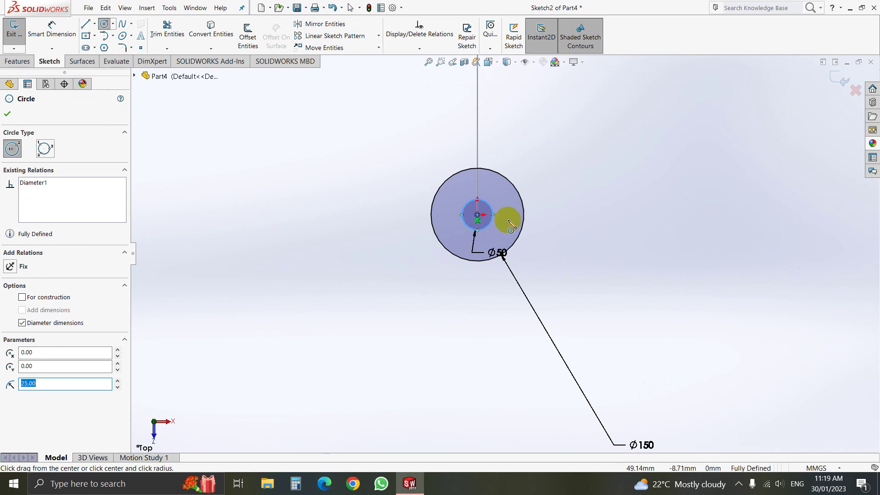
left_click(8, 116)
Sketch a 49 mm diameter circle directly below the central circle, with its centre vertically aligned with the origin
left_click(104, 24)
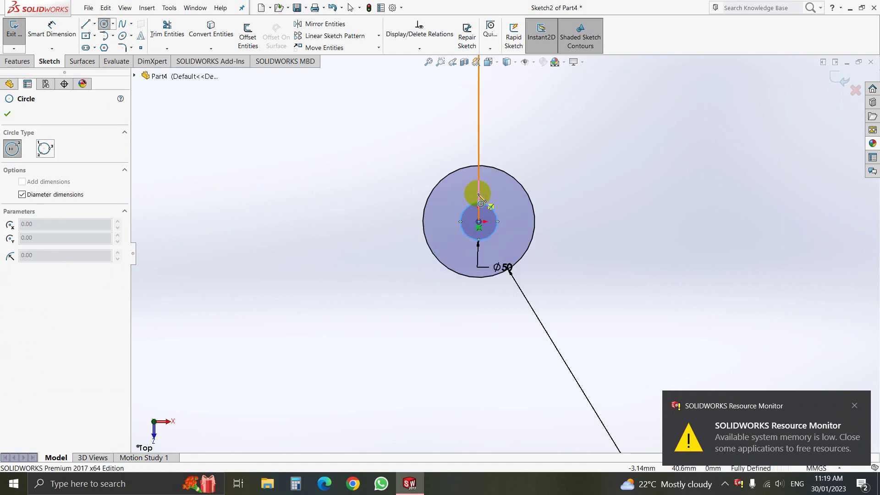
scroll(474, 198, "down", 5)
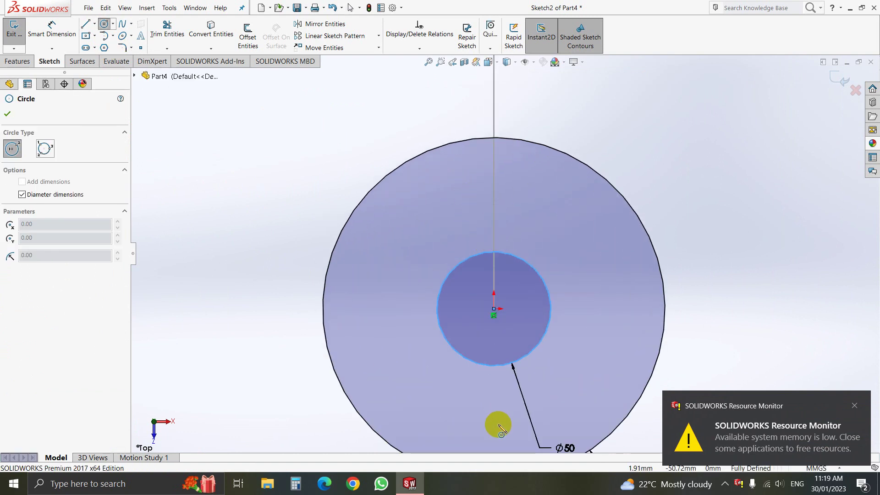
left_click(494, 422)
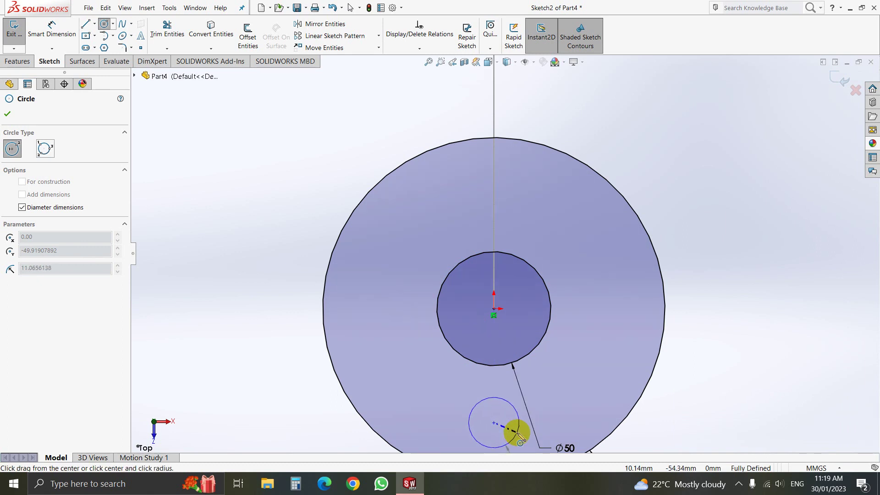
scroll(520, 437, "up", 2)
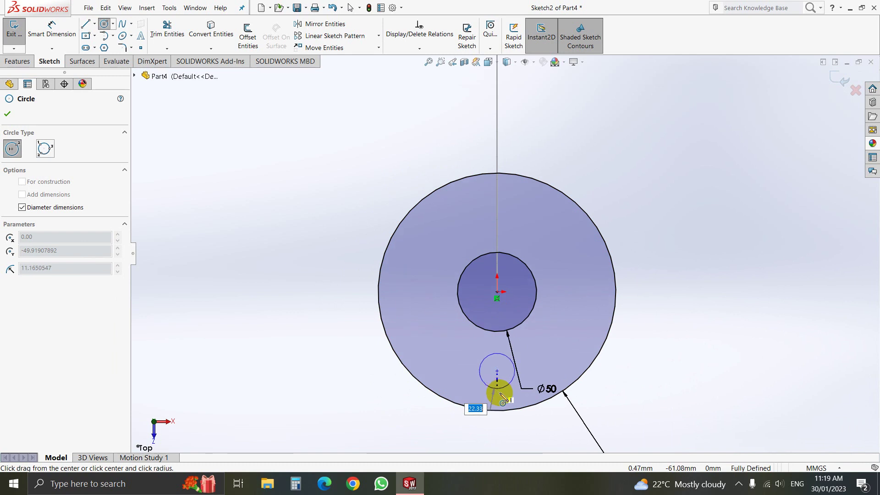
type("49")
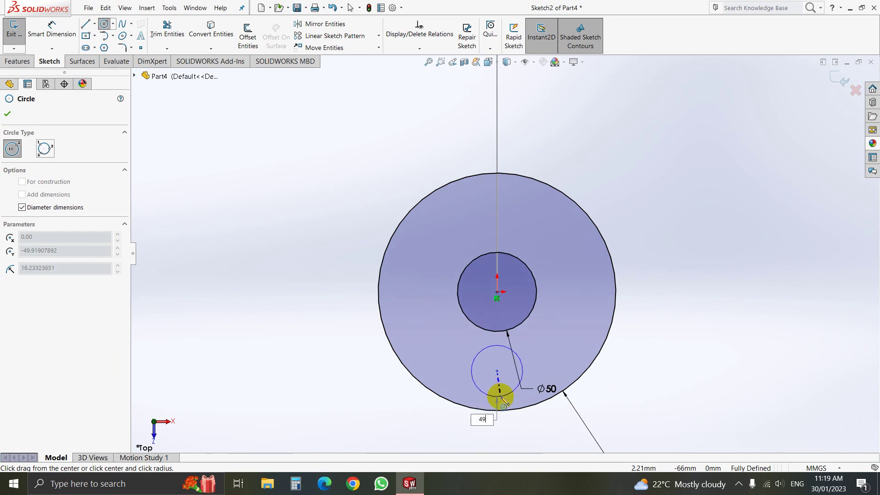
key("Return")
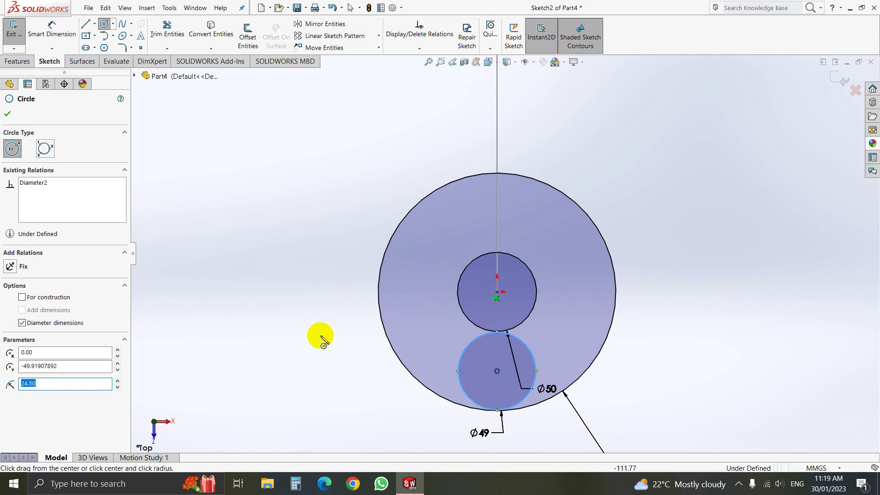
left_click(7, 114)
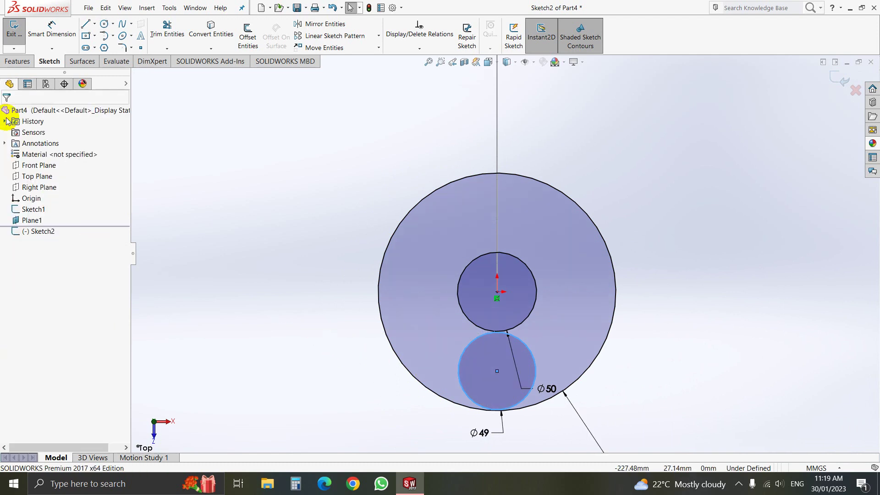
Dimension the vertical distance between the origin and the lower circle's centre as 50 mm
left_click(53, 27)
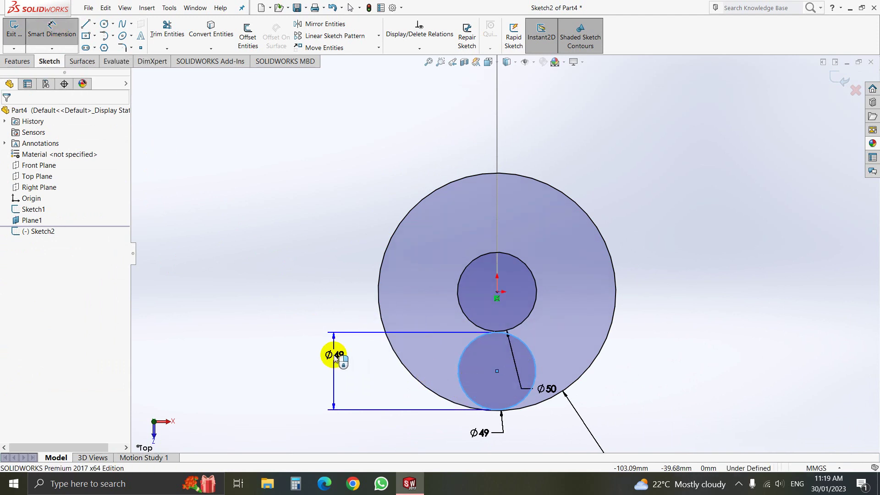
key("Escape")
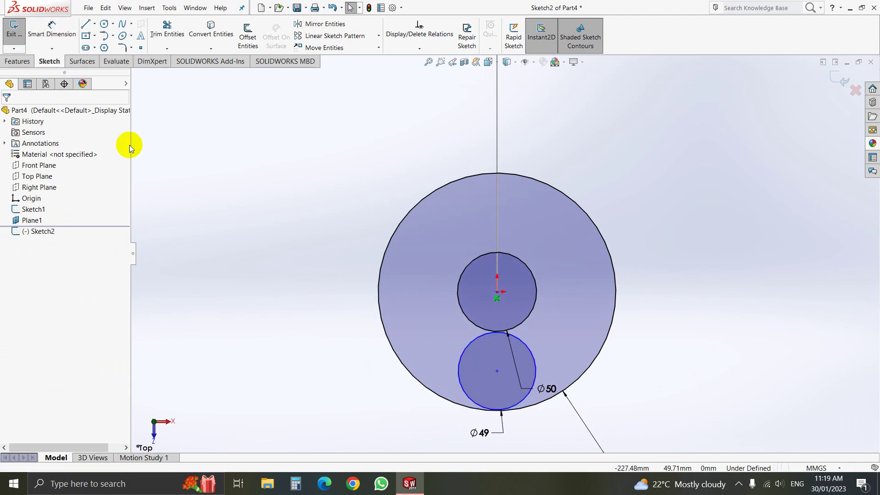
left_click(63, 45)
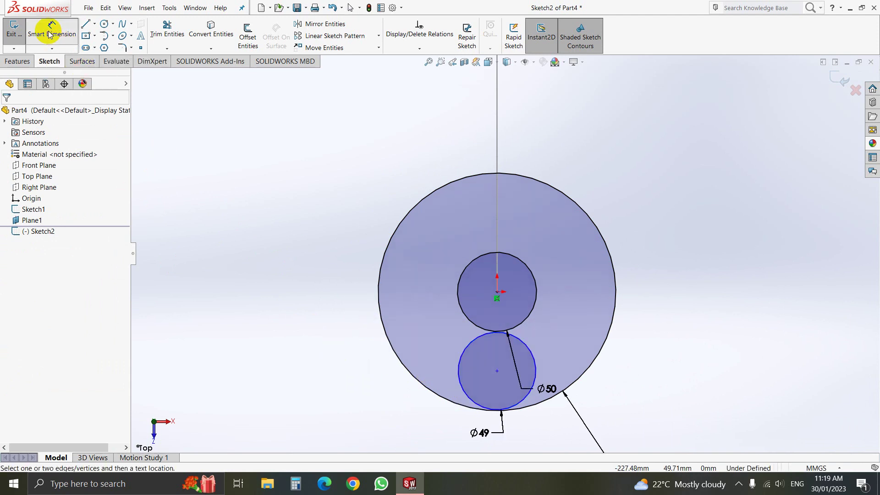
left_click(497, 371)
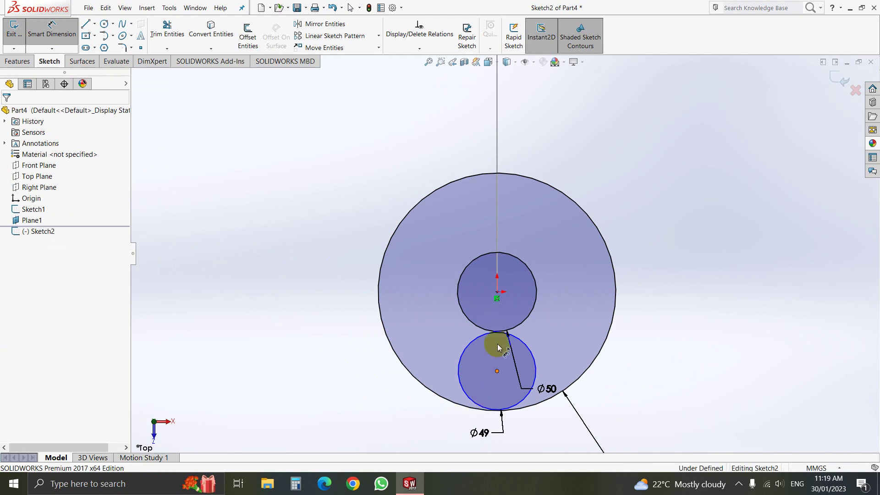
left_click(498, 292)
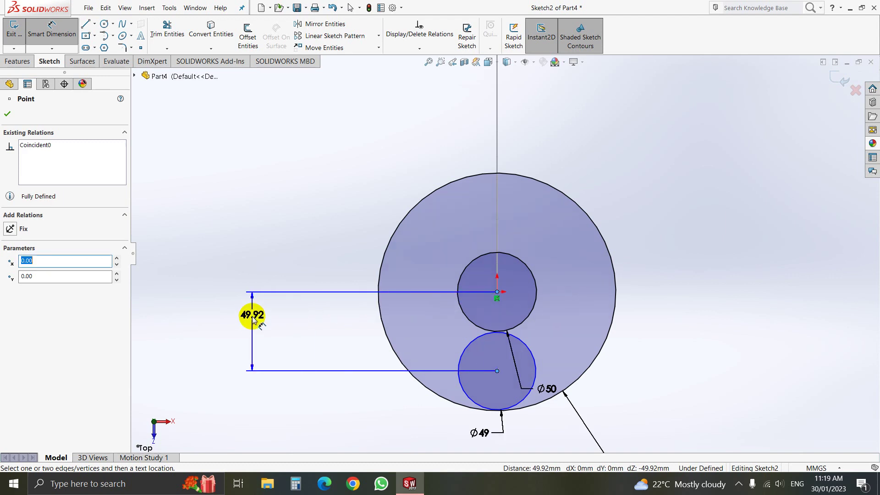
left_click(253, 328)
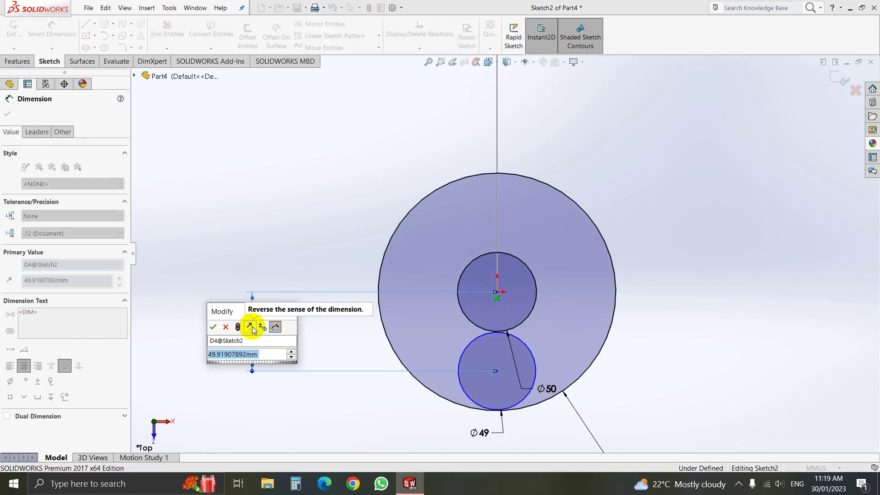
type("50")
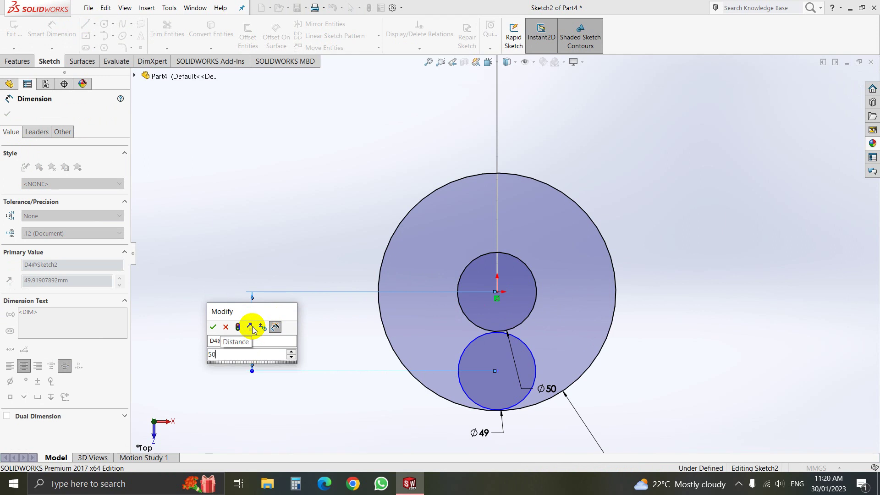
key("Return")
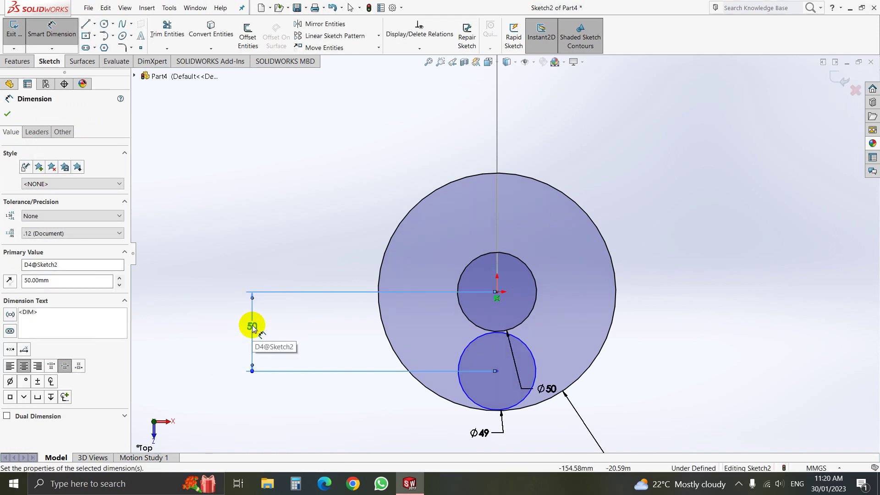
left_click(7, 113)
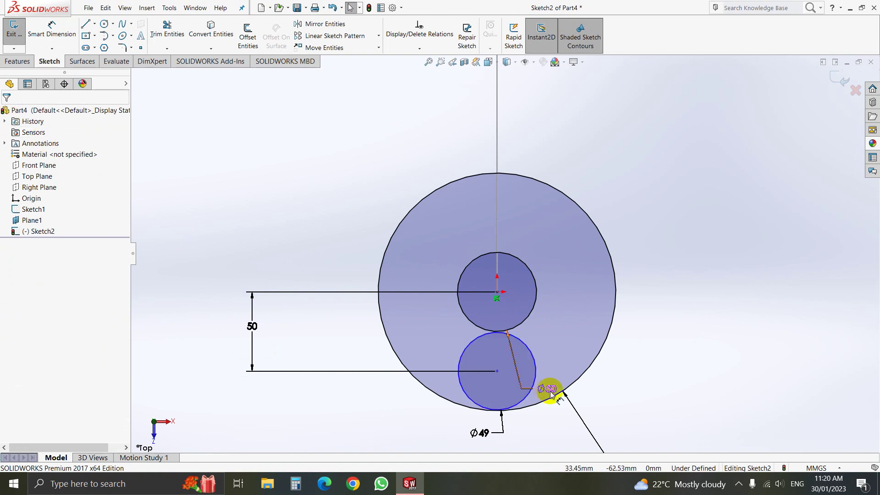
Create a circular sketch pattern of the 49 mm circle around the origin with 6 equally spaced instances over 360 degrees
scroll(496, 345, "down", 5)
scroll(507, 296, "up", 3)
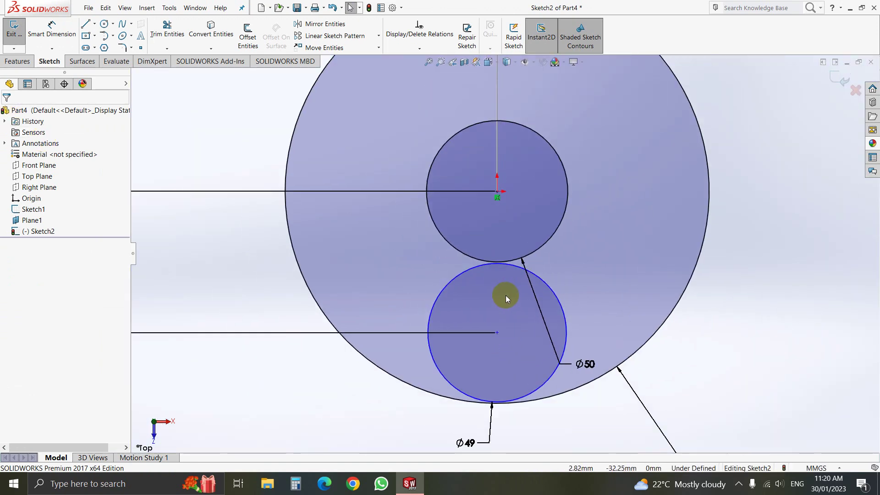
scroll(506, 297, "up", 3)
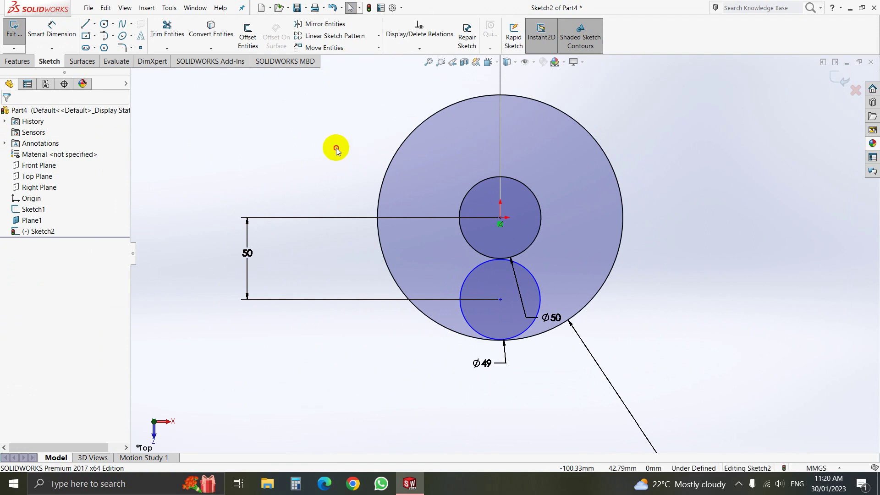
left_click(379, 37)
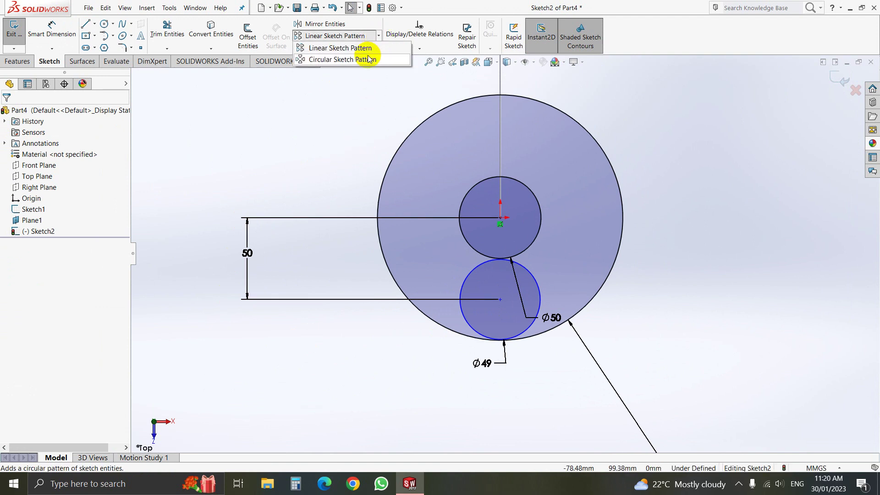
left_click(350, 59)
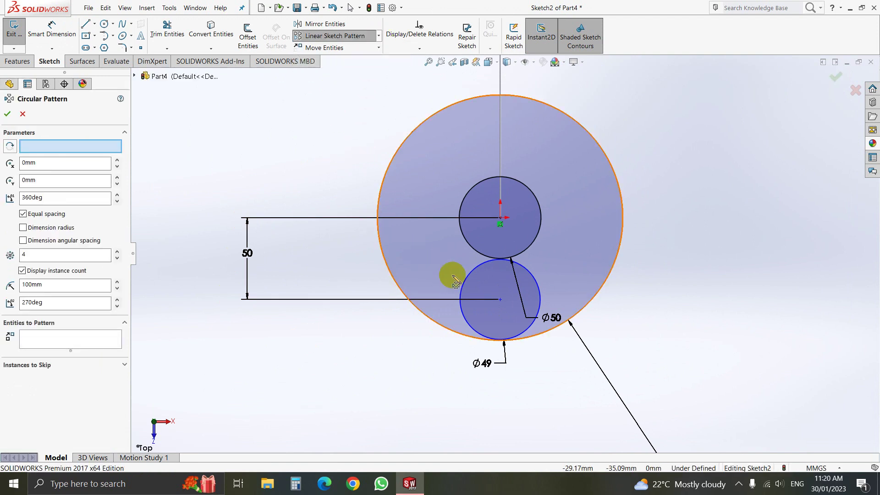
left_click(465, 282)
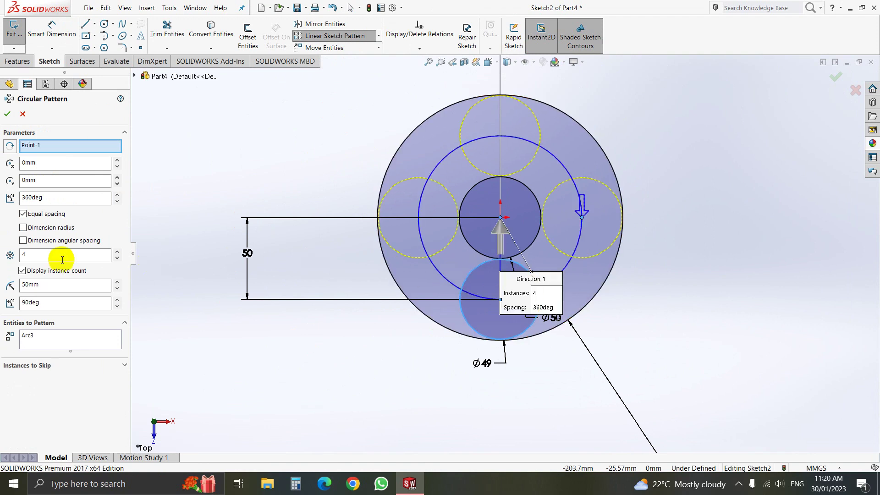
double_click(23, 256)
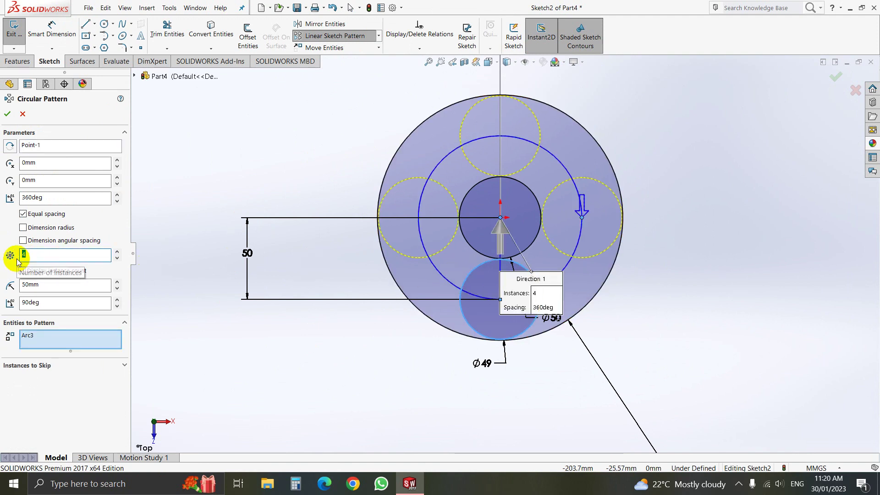
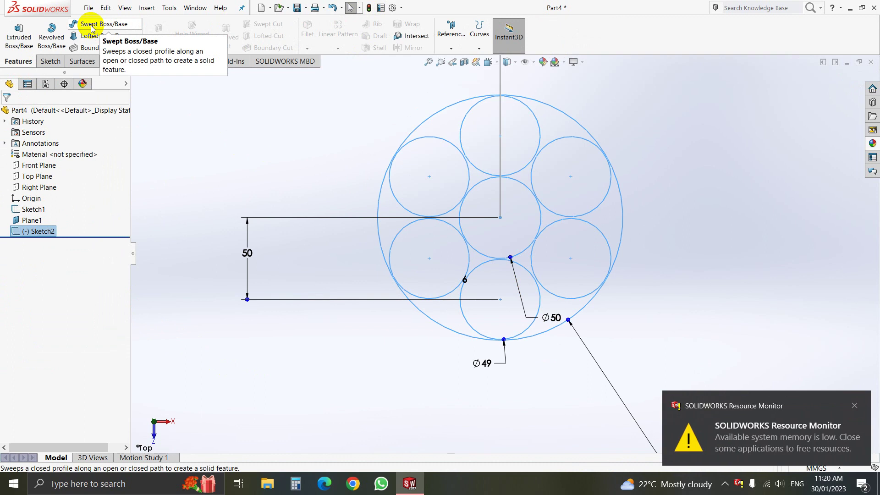
left_click(91, 26)
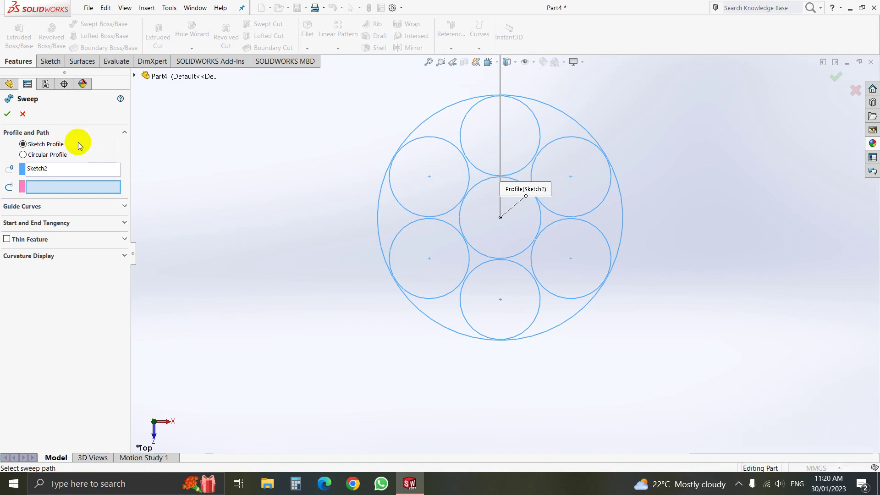
left_click(23, 115)
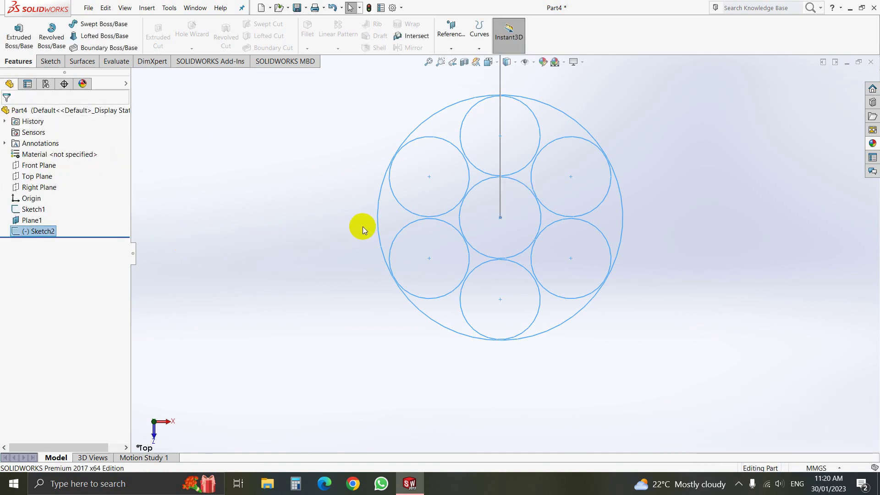
left_click(377, 224)
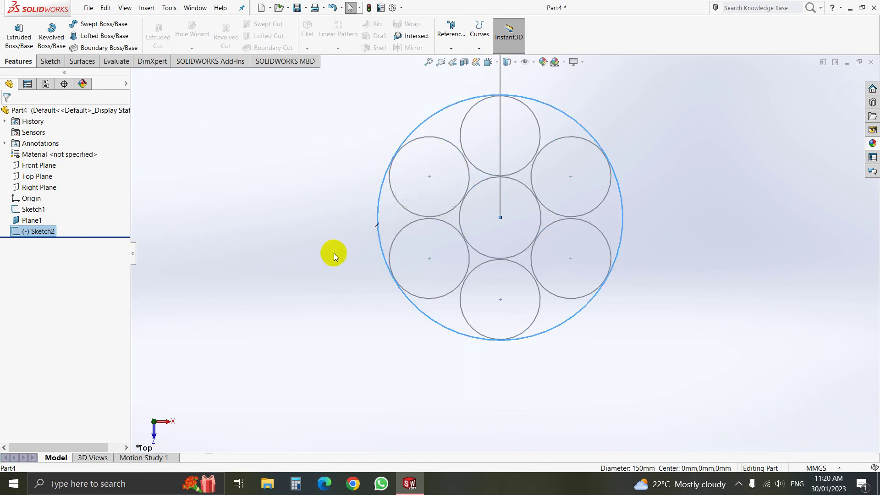
key("Delete")
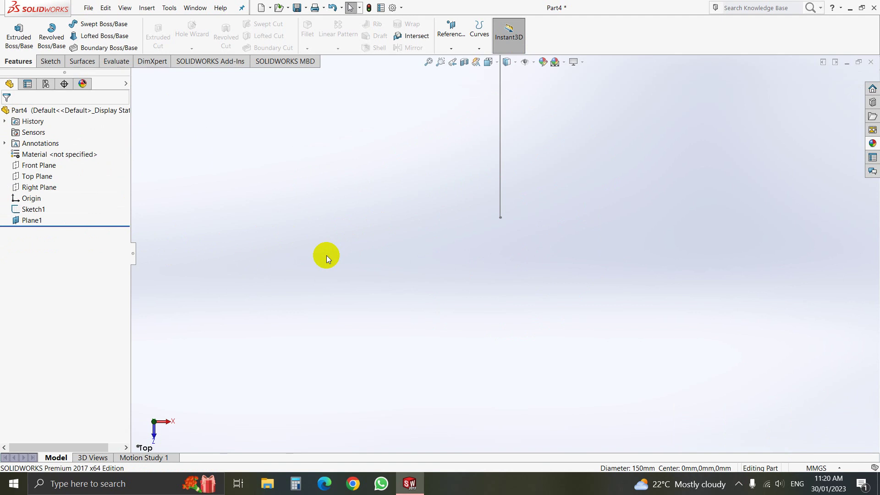
key("ctrl+z")
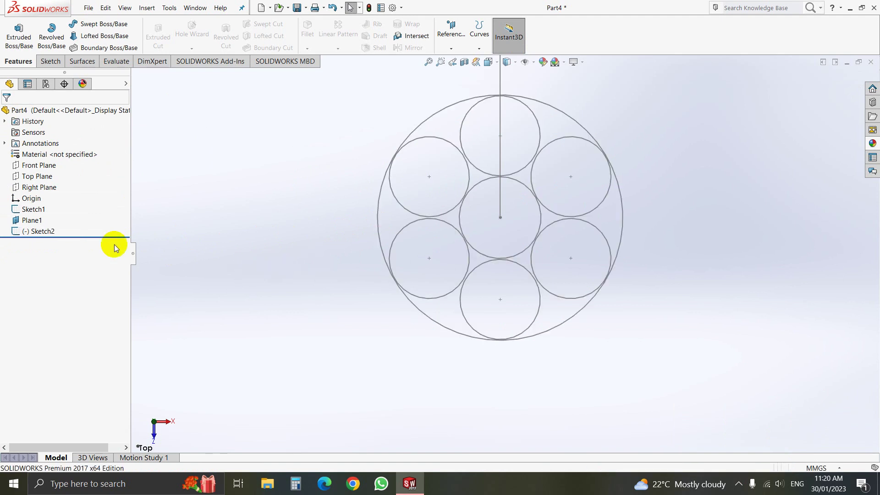
Delete the 150 mm outer circle from the profile sketch, keep the seven bundled circles and exit the sketch
left_click(40, 231)
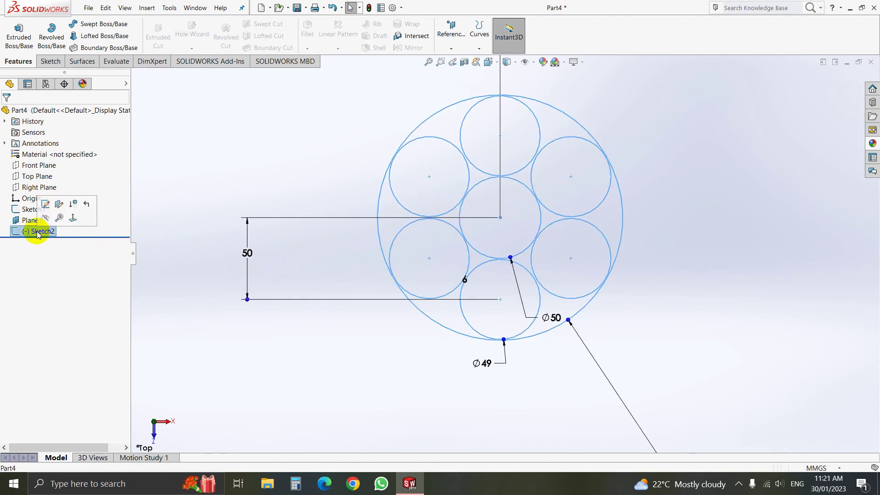
left_click(44, 206)
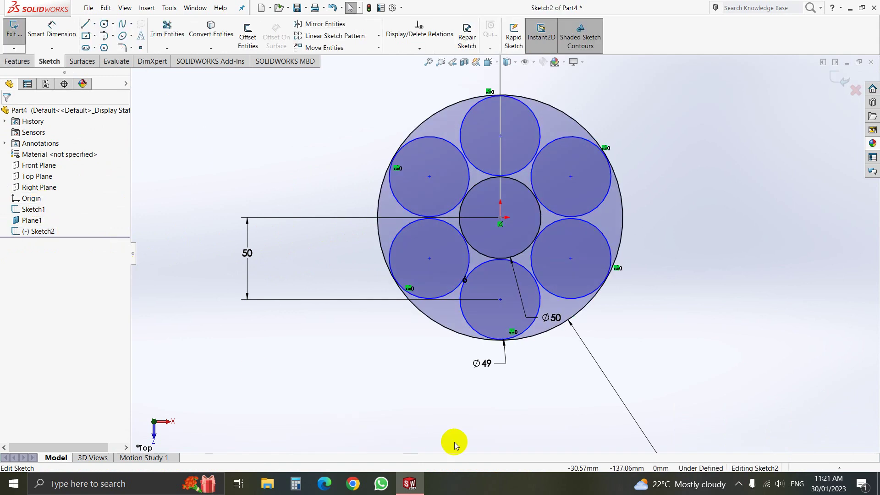
left_click(447, 330)
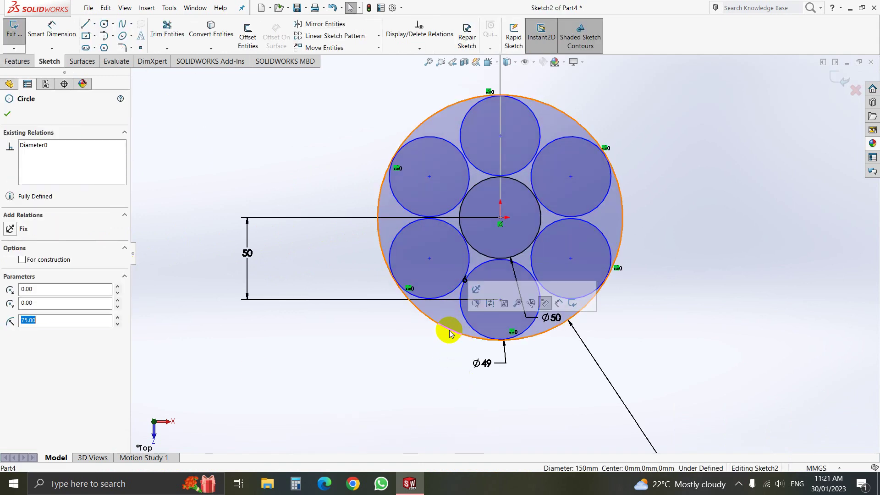
key("Delete")
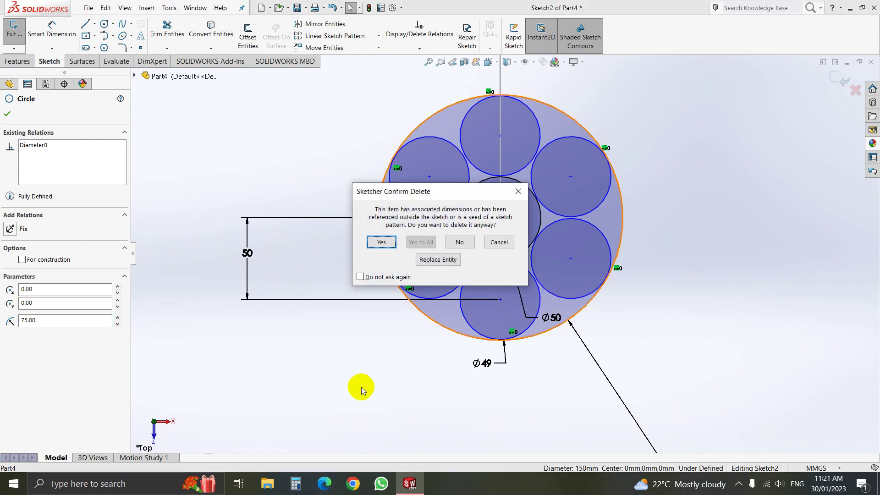
left_click(381, 241)
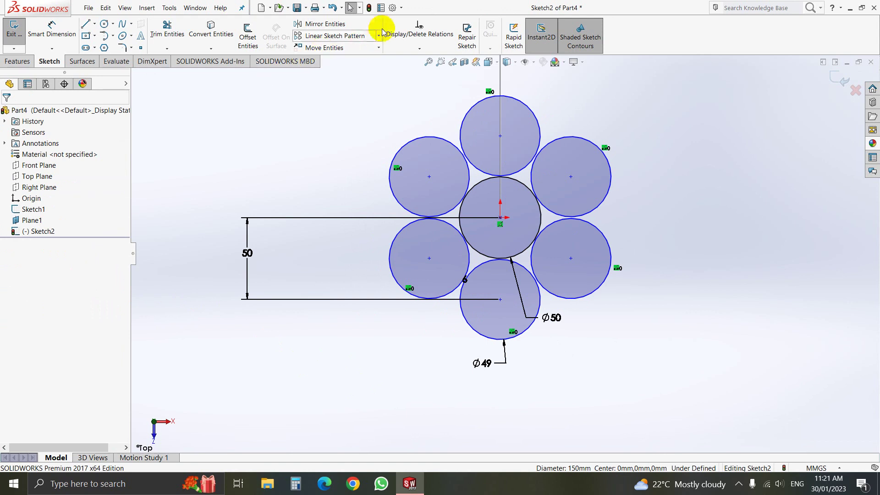
left_click(369, 9)
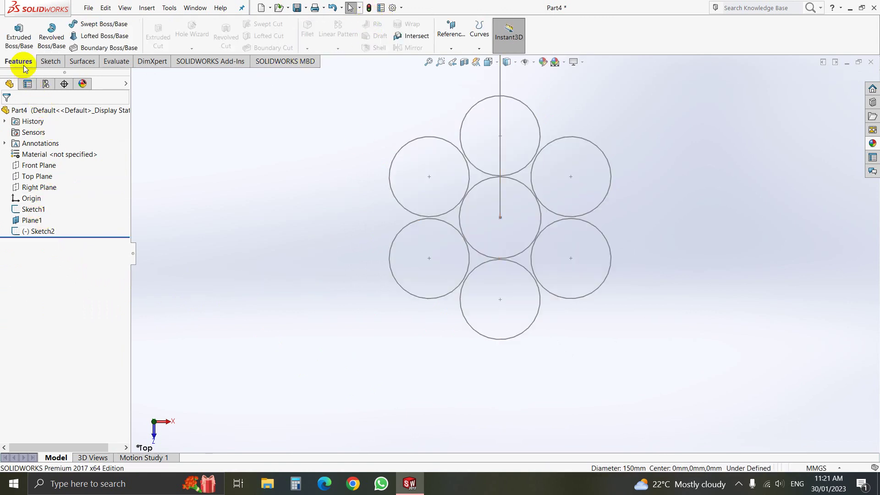
left_click(97, 24)
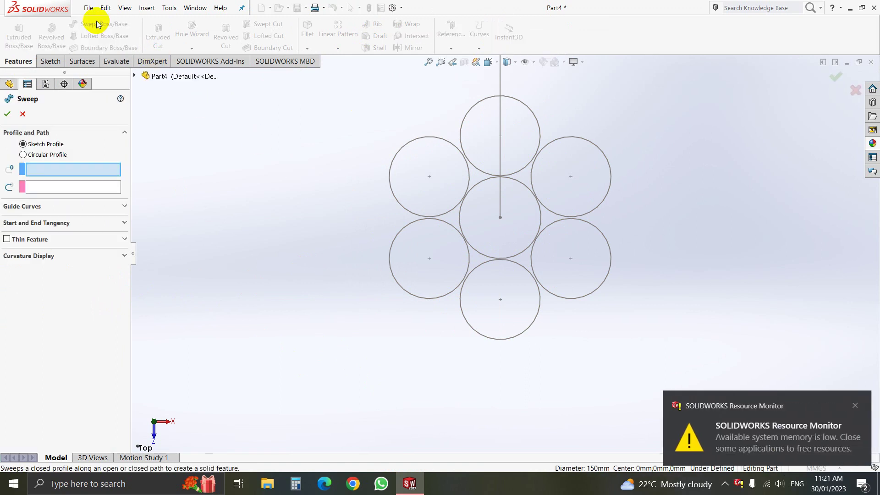
left_click(397, 234)
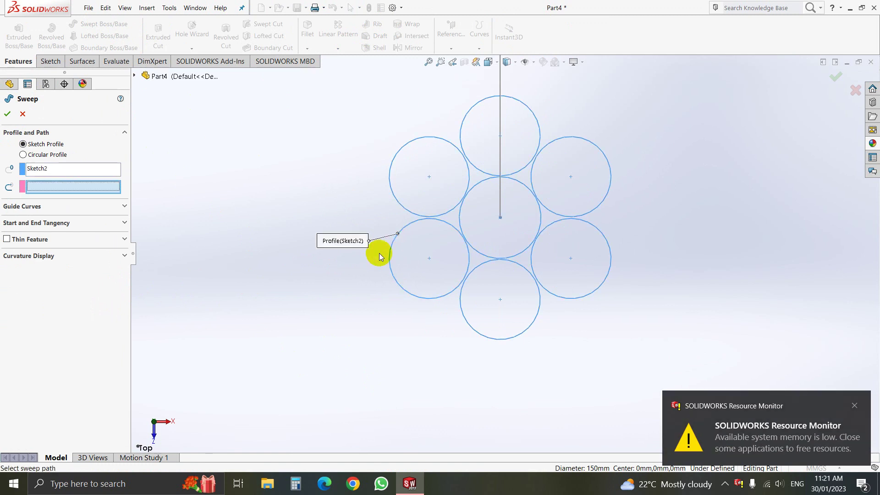
scroll(336, 263, "down", 5)
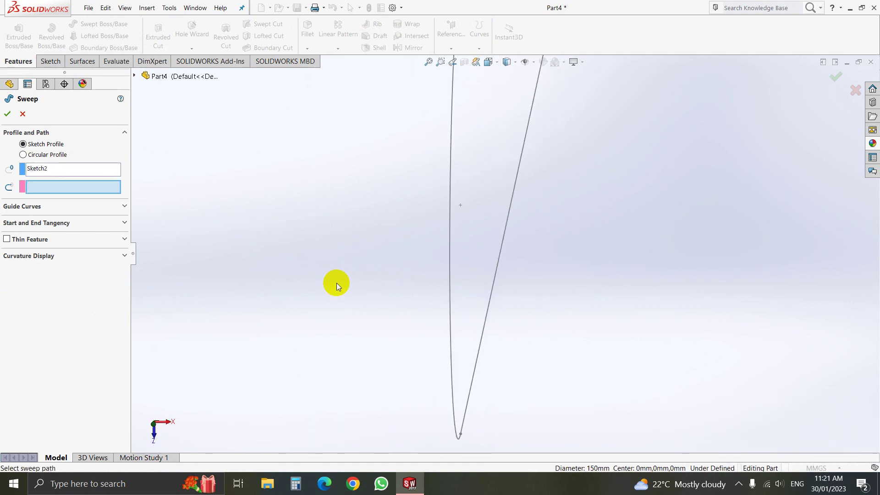
scroll(348, 282, "up", 4)
scroll(380, 276, "down", 1)
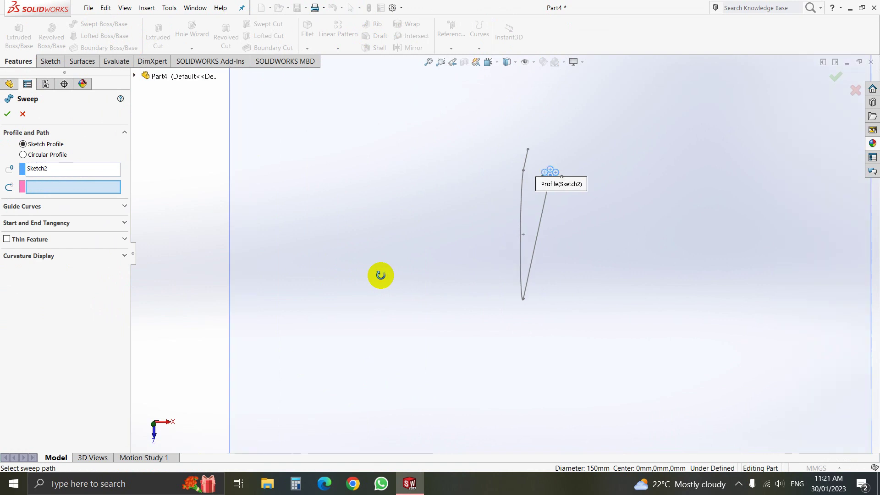
mouse_move(381, 275)
middle_mouse_down()
mouse_move(362, 234)
mouse_move(414, 214)
mouse_move(388, 212)
mouse_move(359, 161)
mouse_move(338, 152)
mouse_move(352, 147)
middle_mouse_up()
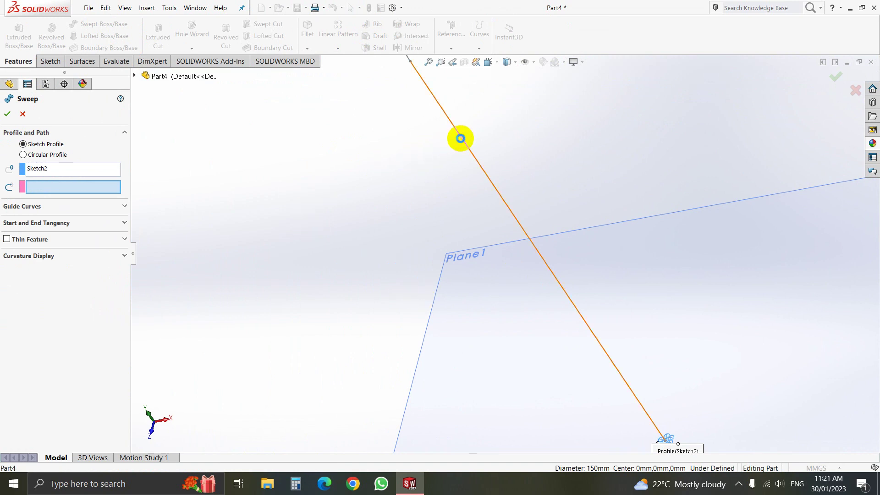
left_click(461, 138)
key("z")
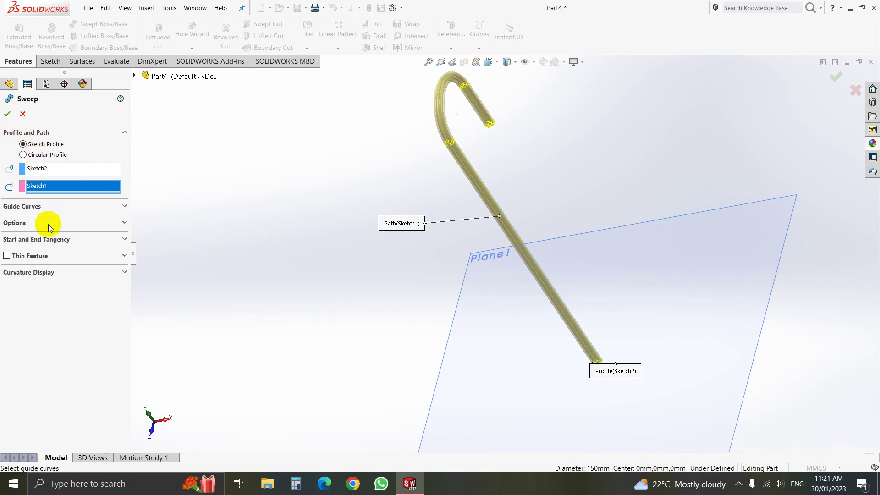
Examine the sweep's guide curve, orientation and twist, tangency, thin feature and curvature display settings, and cancel the sweep
left_click(90, 221)
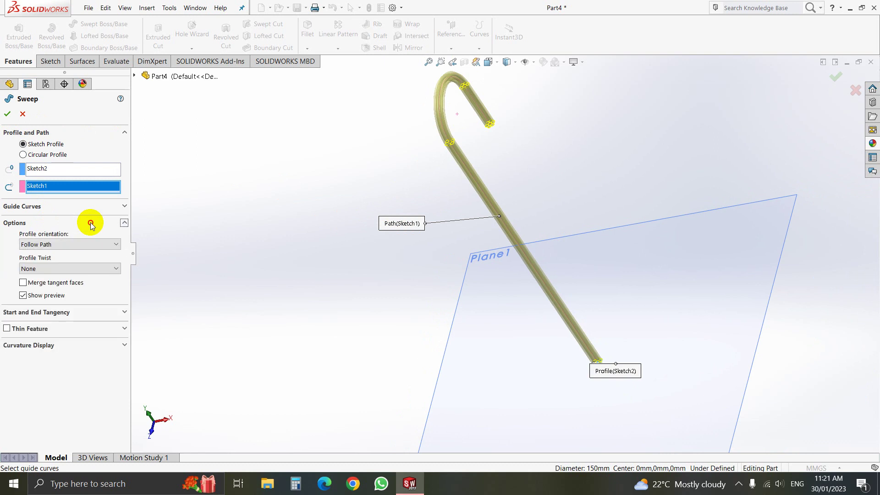
left_click(90, 222)
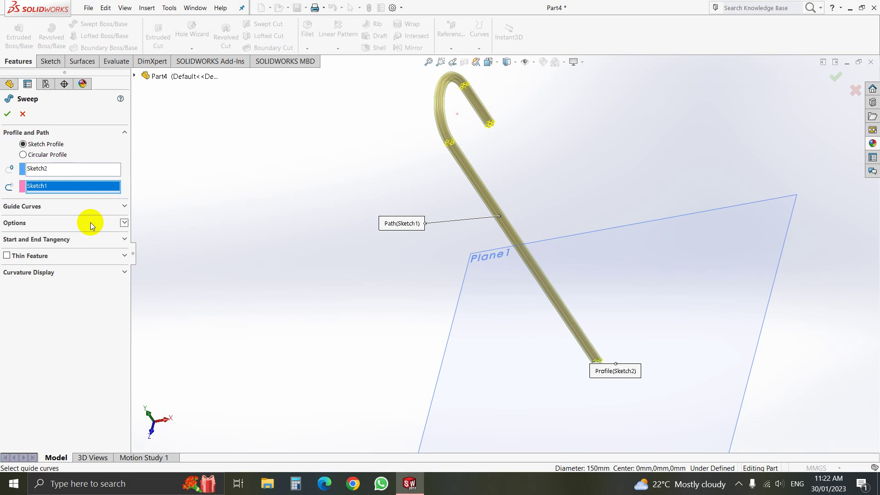
left_click(115, 241)
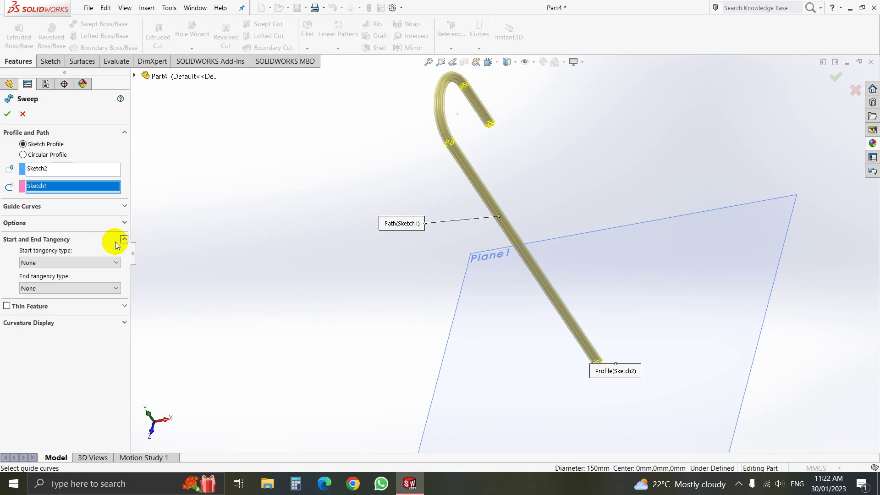
left_click(115, 242)
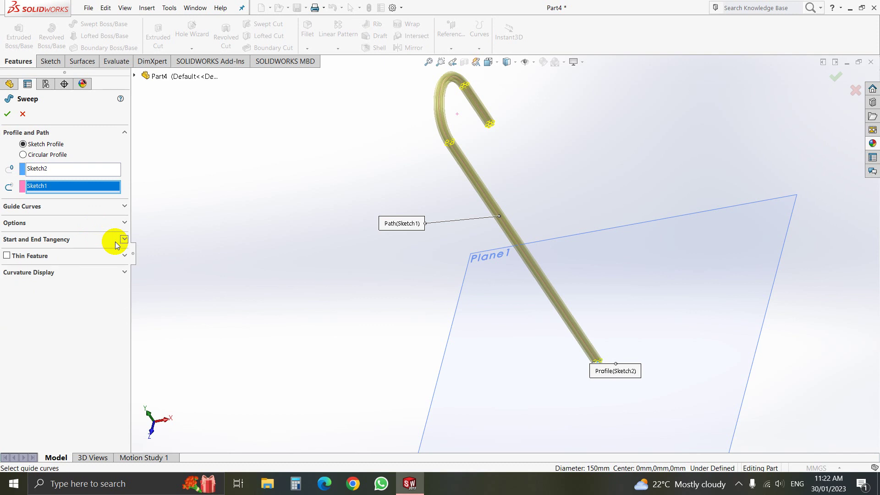
left_click(112, 209)
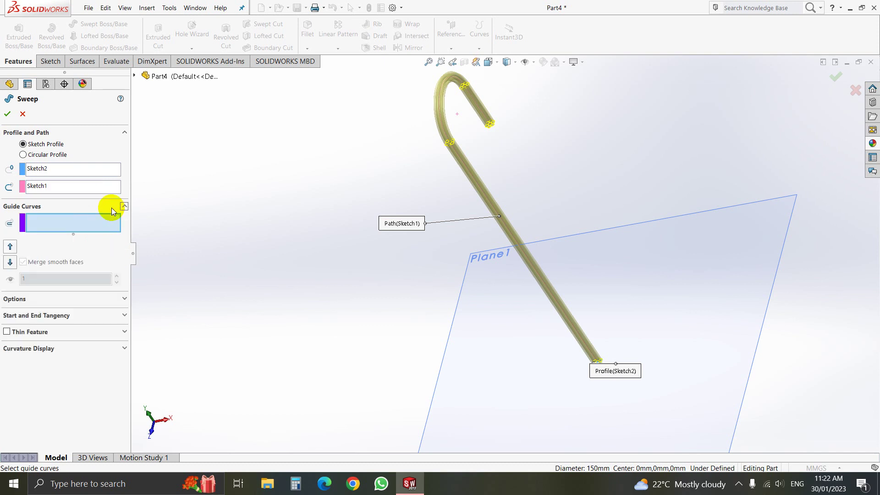
left_click(112, 209)
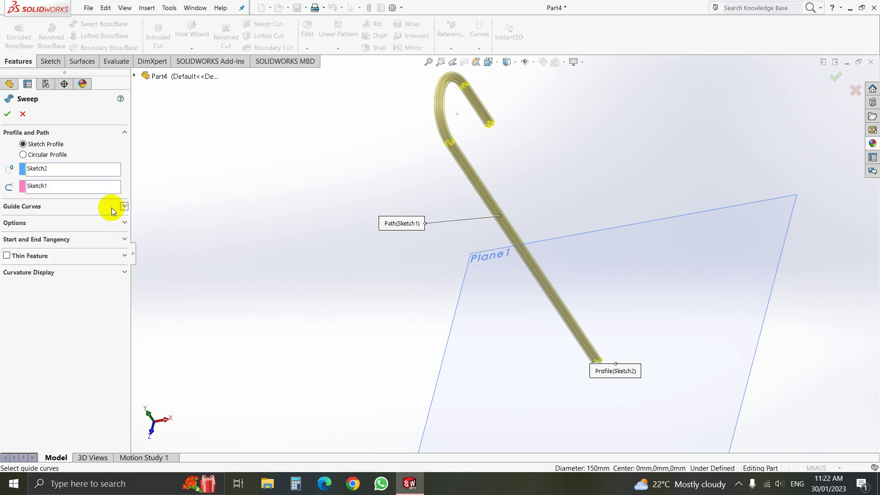
left_click(118, 273)
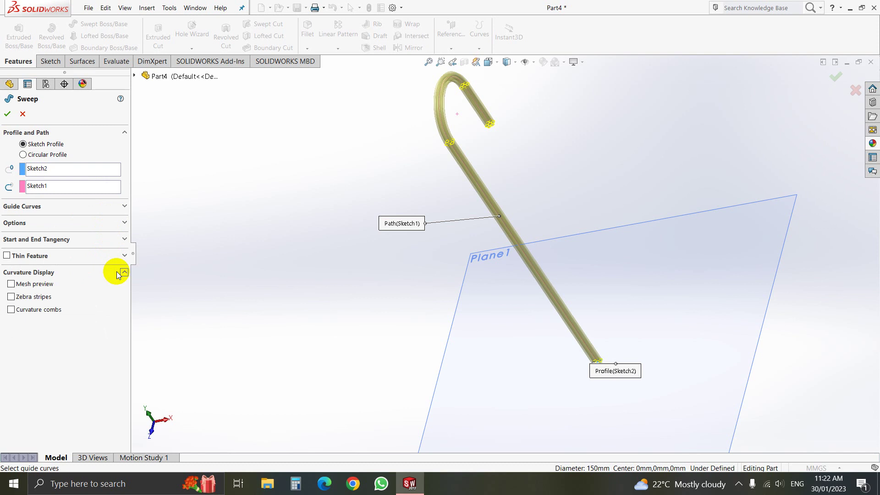
left_click(118, 274)
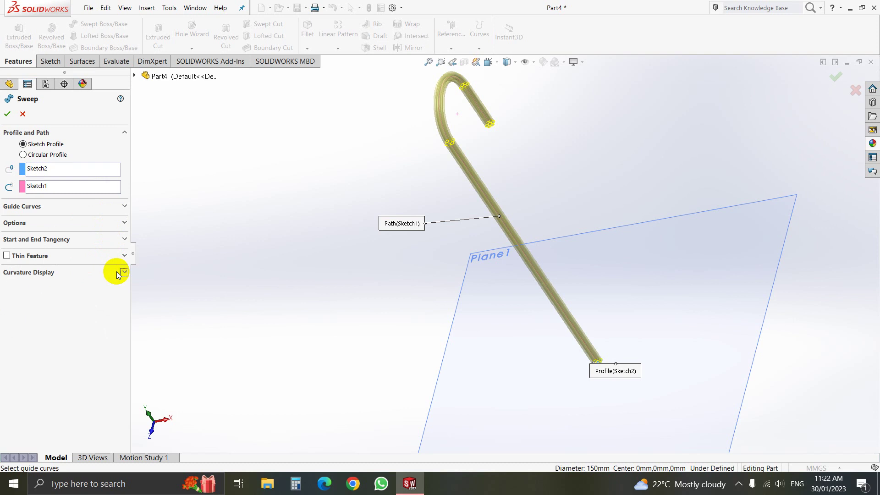
left_click(108, 240)
left_click(108, 239)
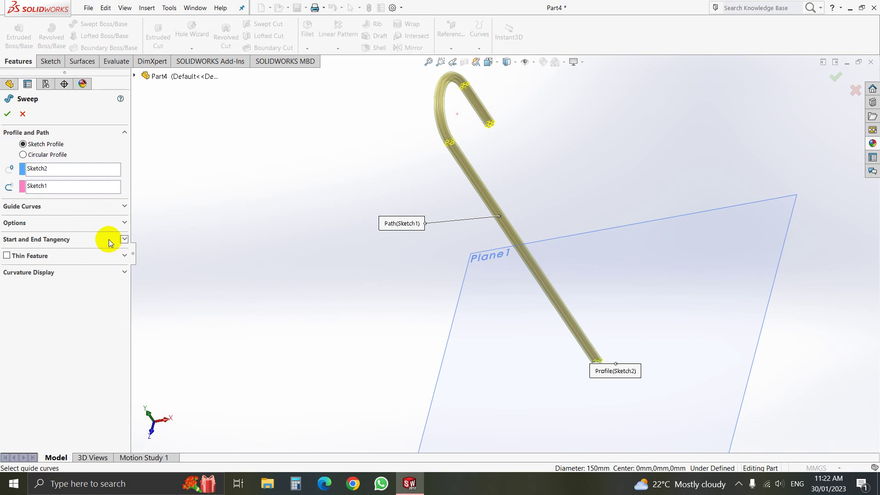
left_click(106, 206)
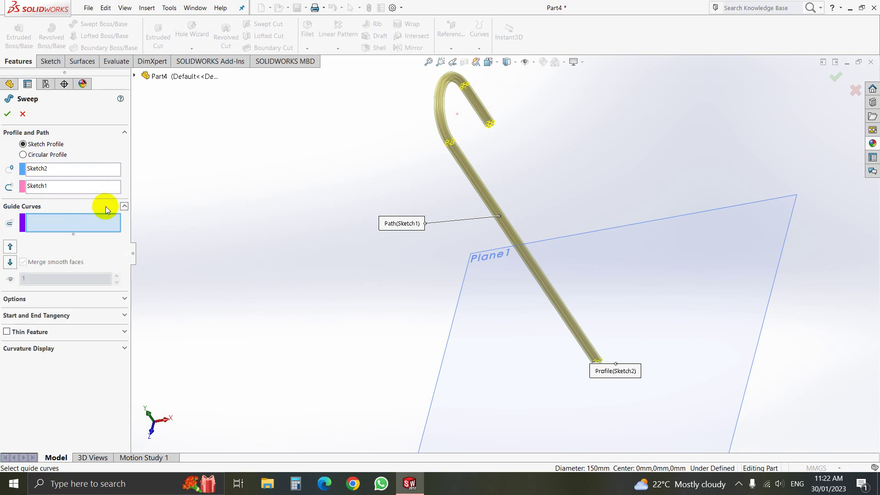
left_click(105, 206)
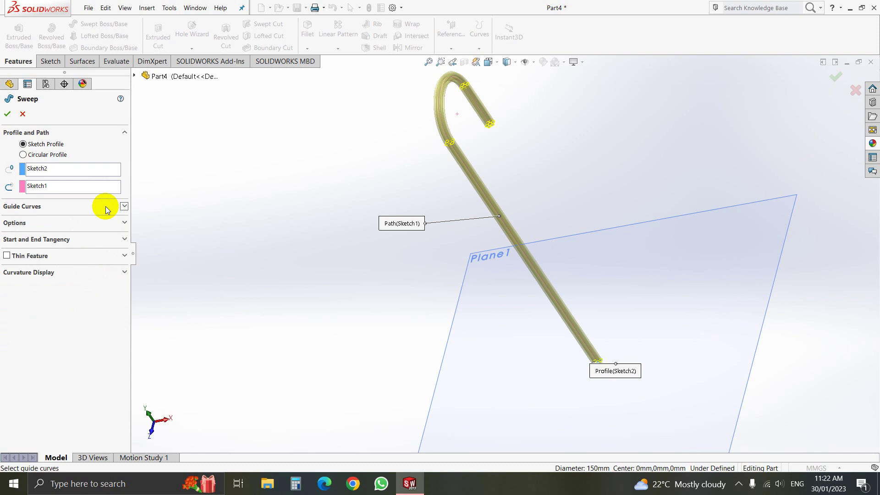
left_click(123, 256)
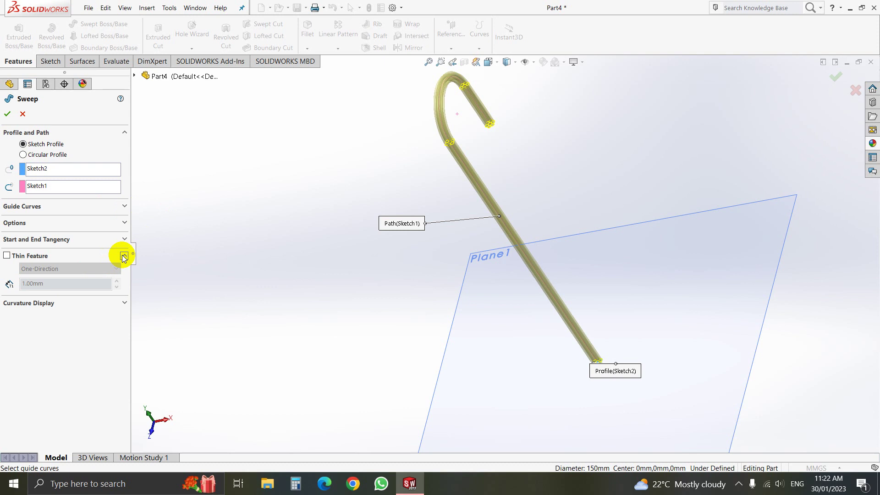
left_click(124, 257)
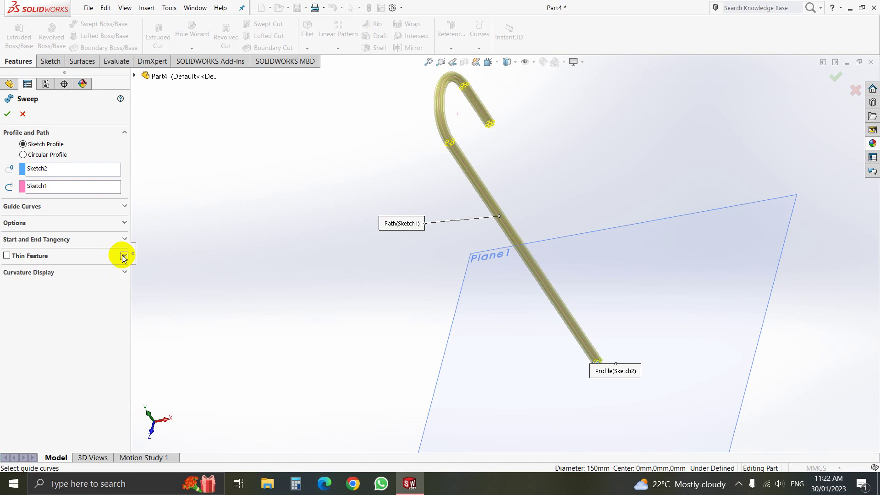
left_click(23, 114)
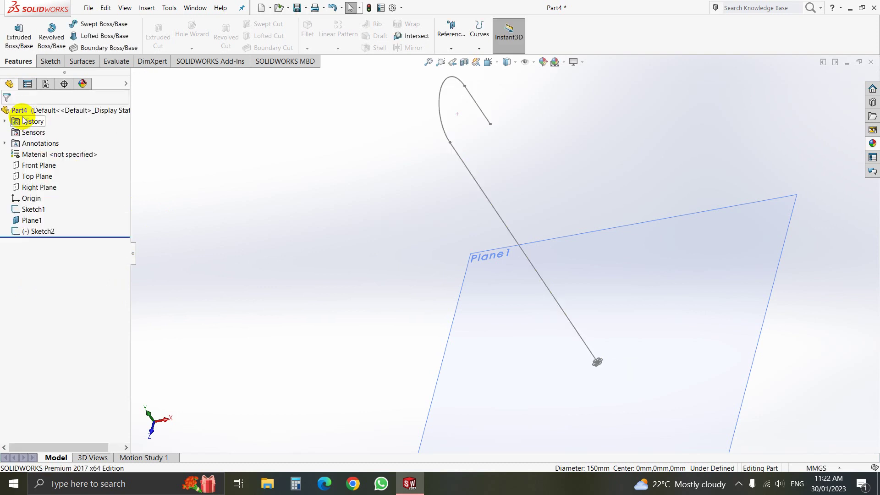
Orient the view normal to the hook-shaped path sketch
left_click(36, 209)
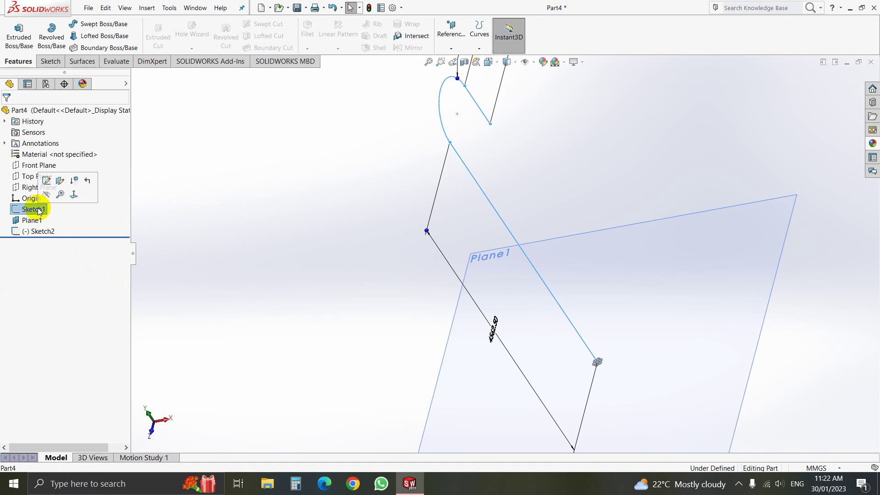
left_click(74, 195)
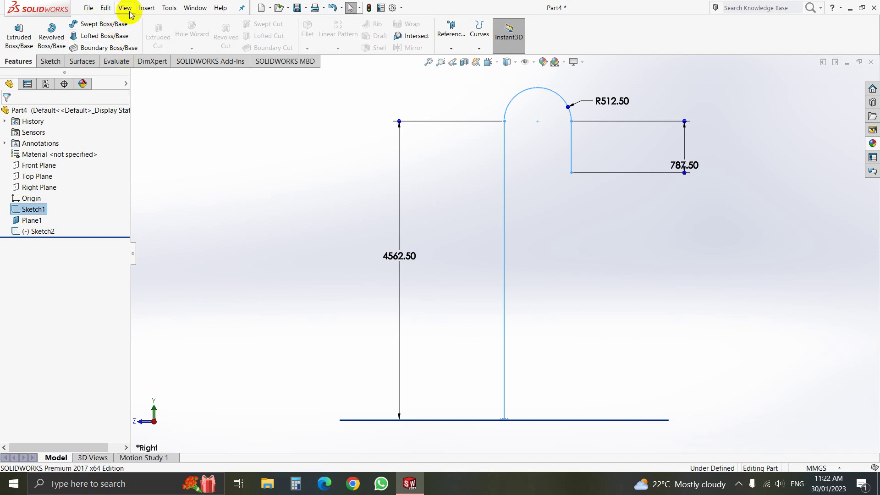
left_click(168, 8)
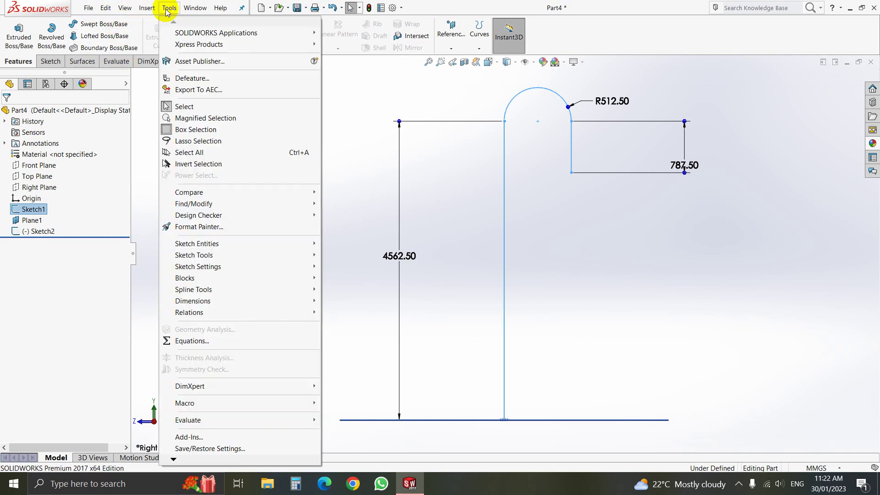
left_click(168, 9)
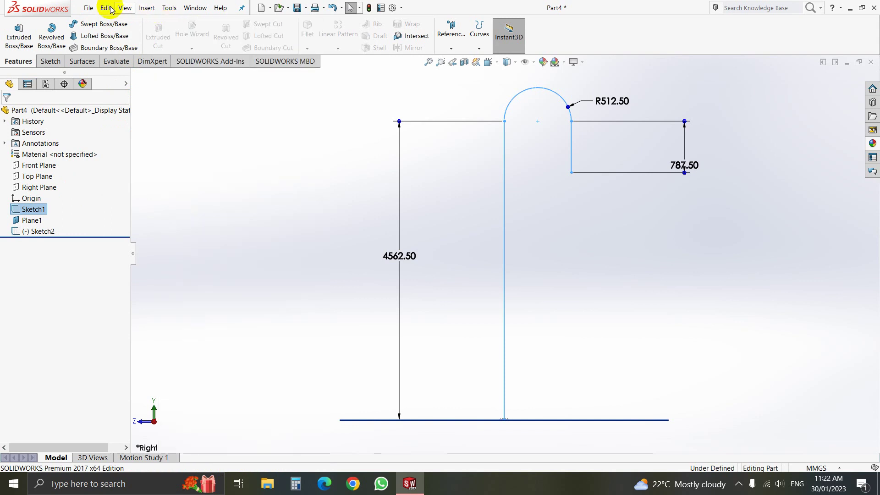
left_click(106, 9)
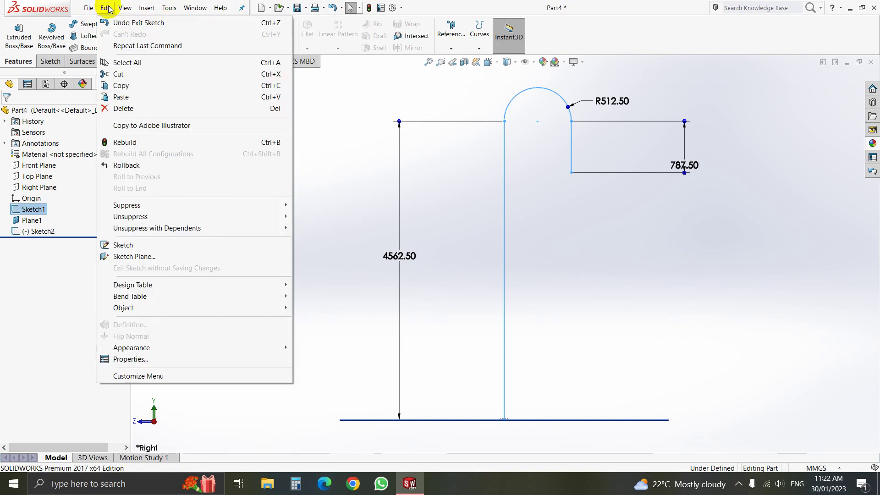
mouse_move(125, 9)
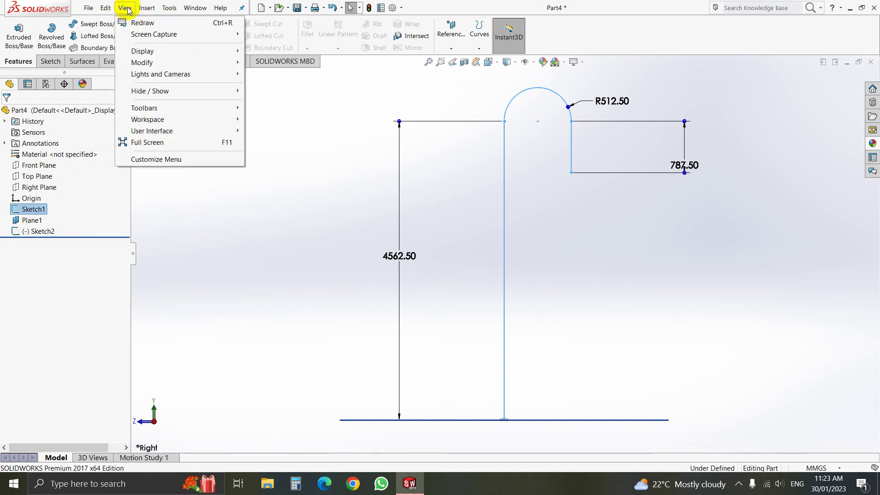
left_click(165, 10)
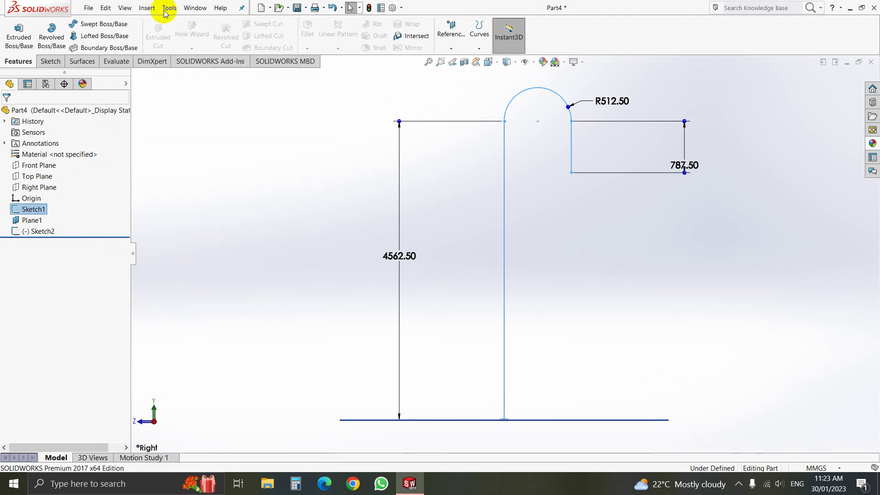
left_click(164, 9)
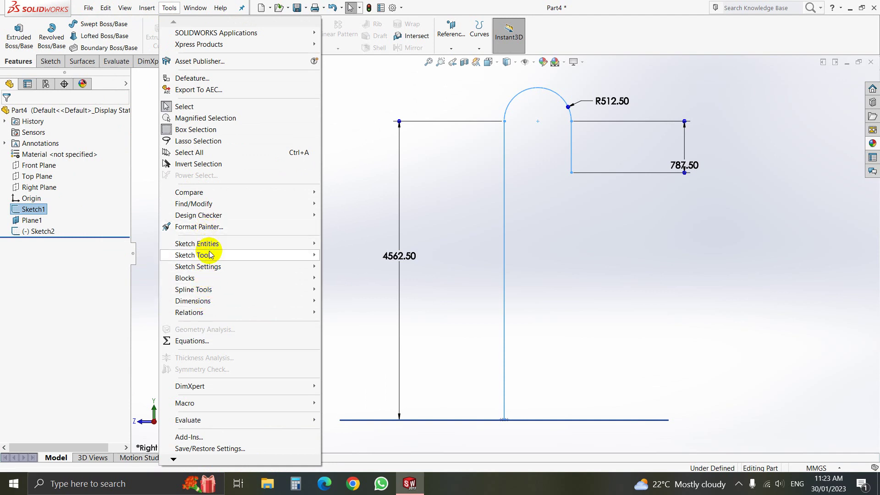
mouse_move(210, 256)
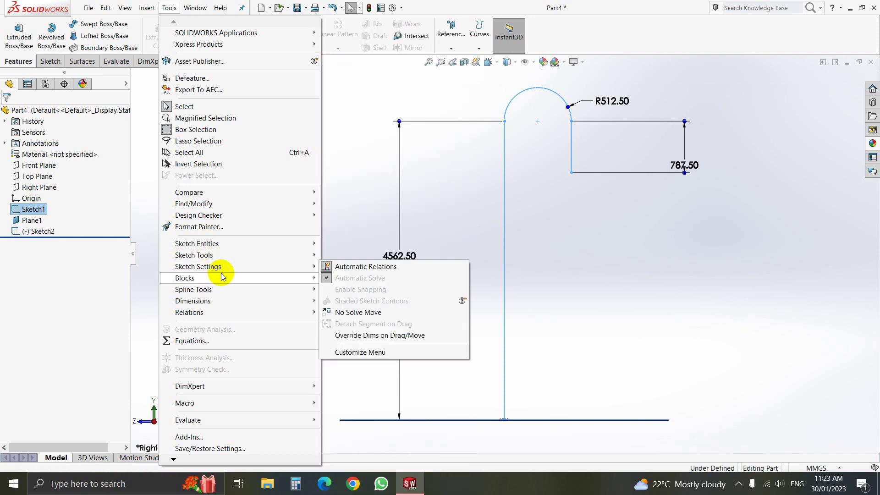
mouse_move(224, 287)
mouse_move(109, 9)
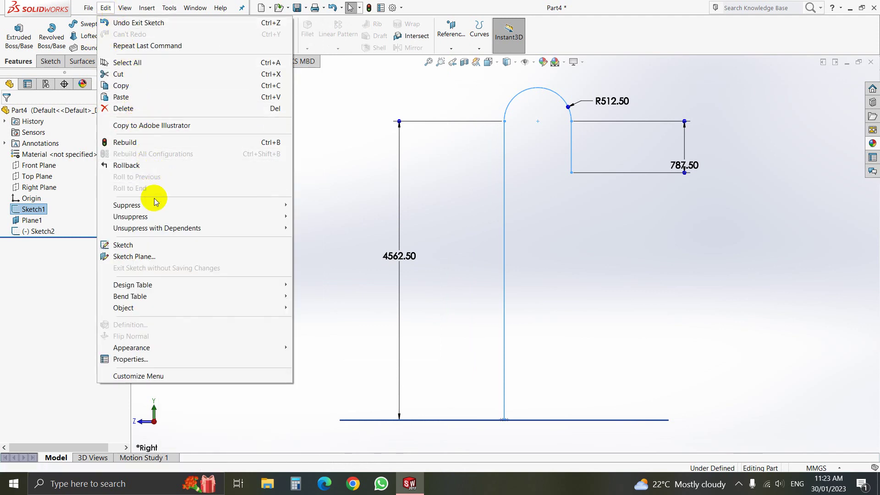
mouse_move(157, 217)
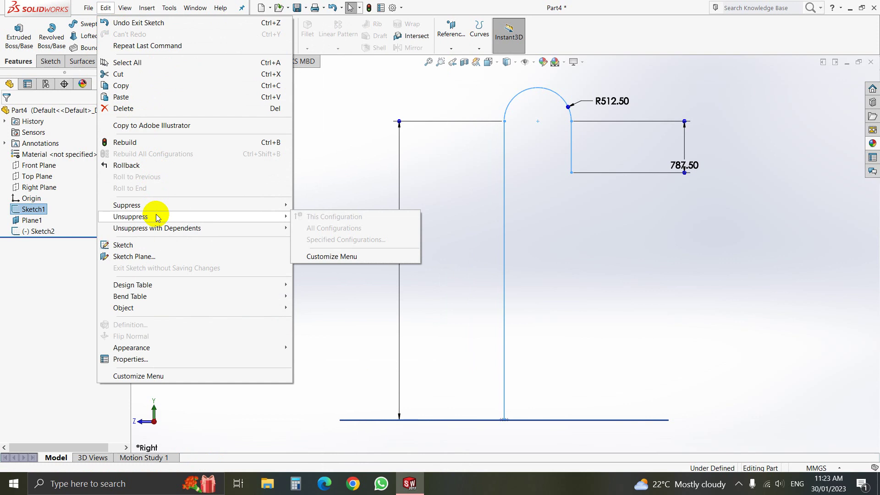
left_click(62, 308)
left_click(738, 483)
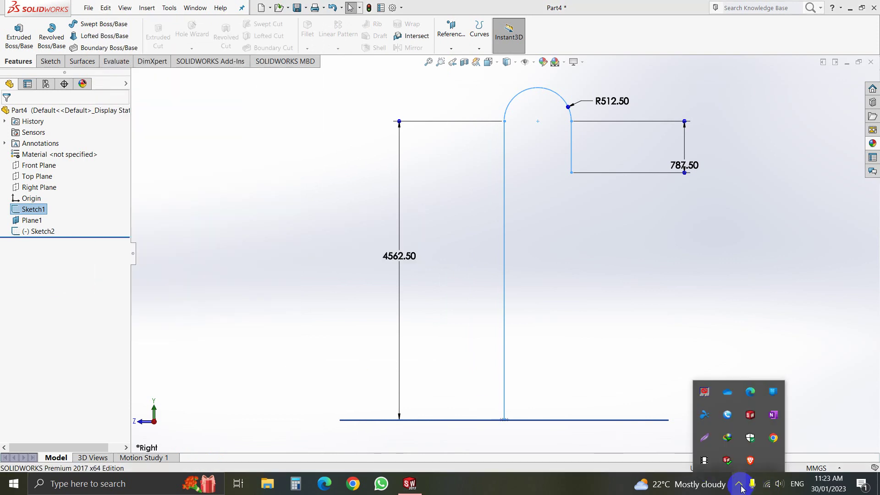
right_click(703, 463)
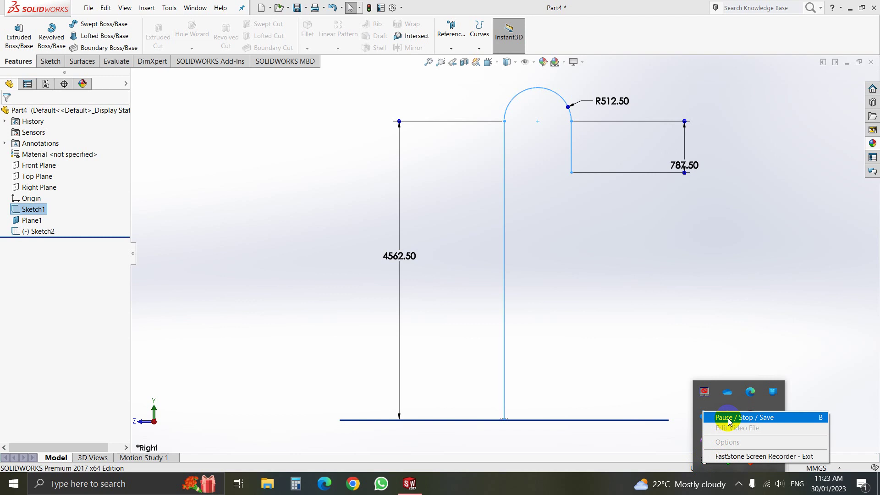
left_click(740, 484)
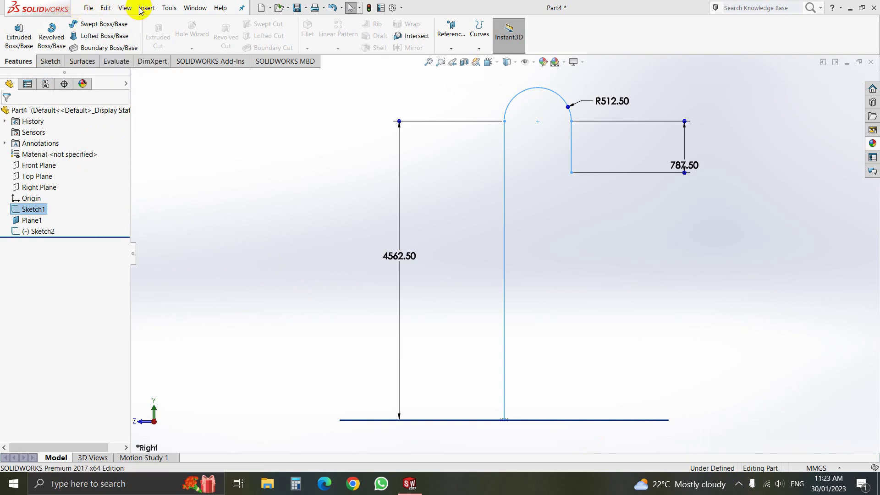
left_click(121, 9)
mouse_move(106, 9)
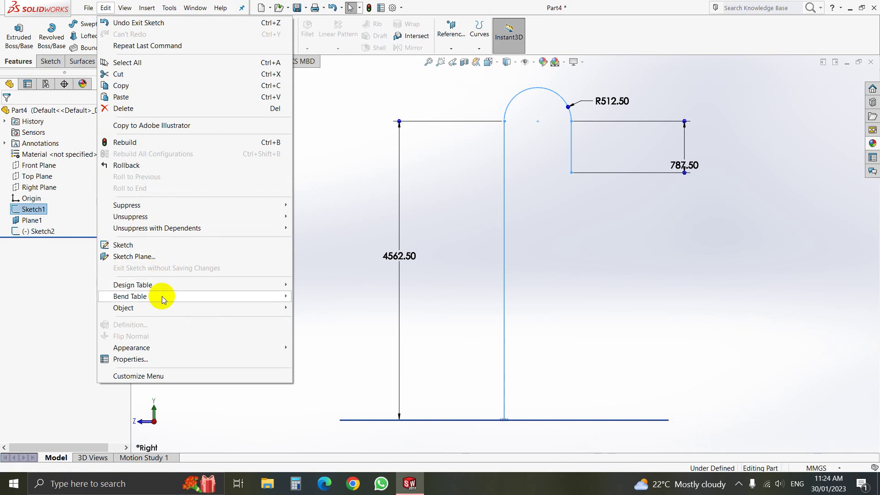
mouse_move(161, 312)
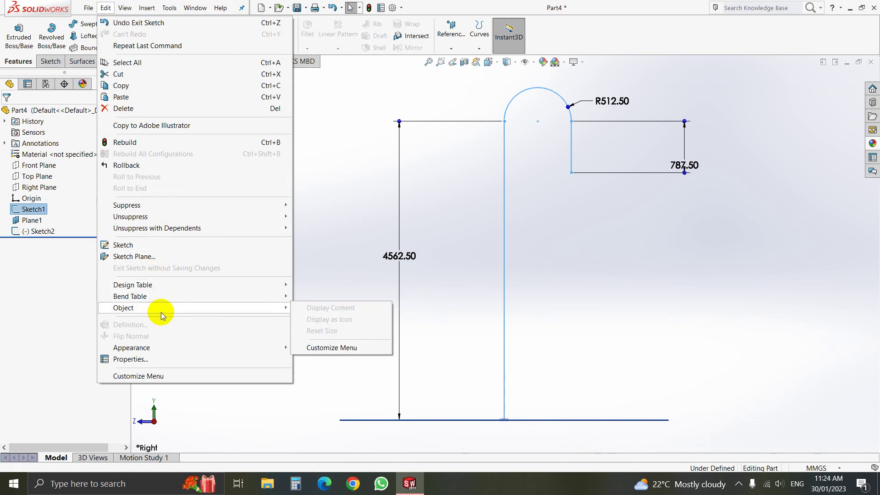
left_click(146, 8)
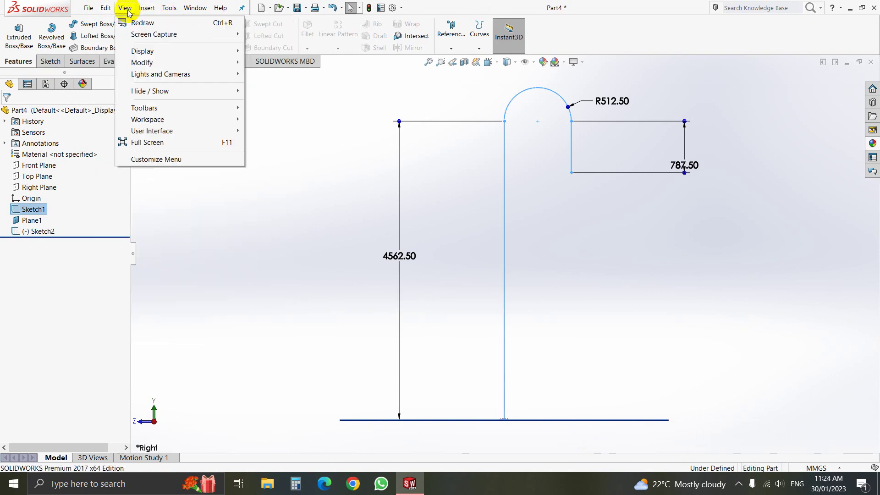
left_click(123, 8)
left_click(169, 7)
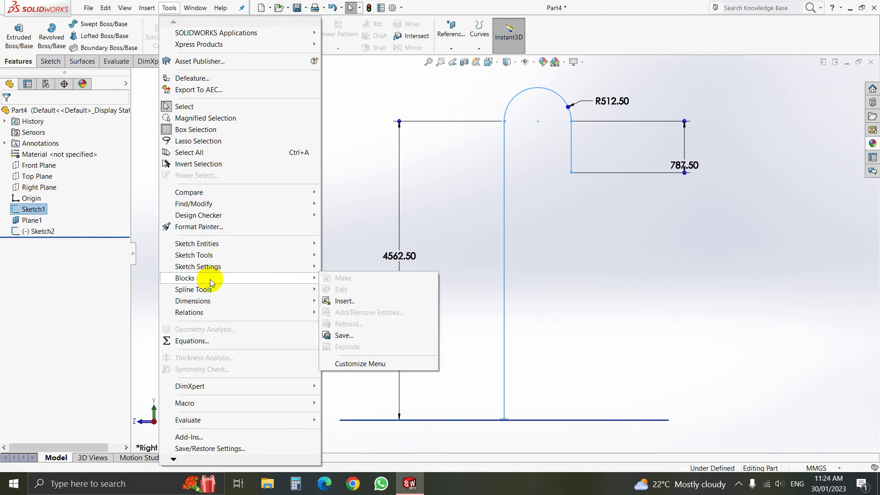
mouse_move(224, 270)
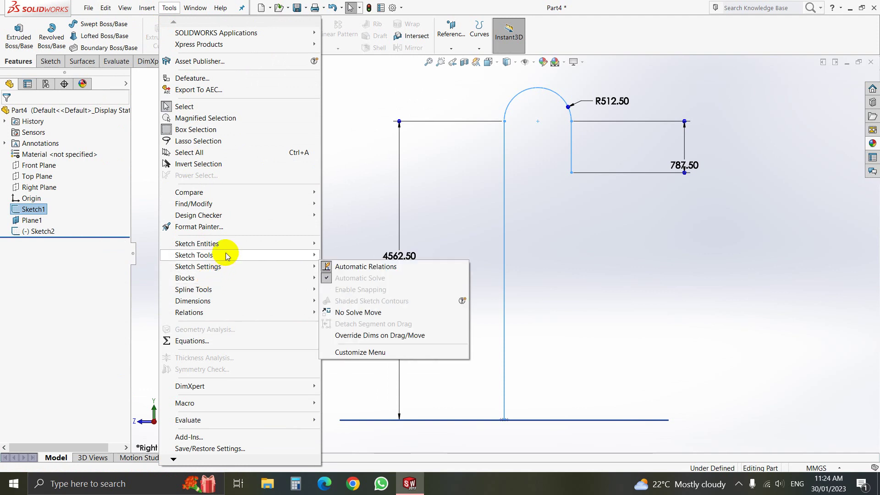
mouse_move(226, 246)
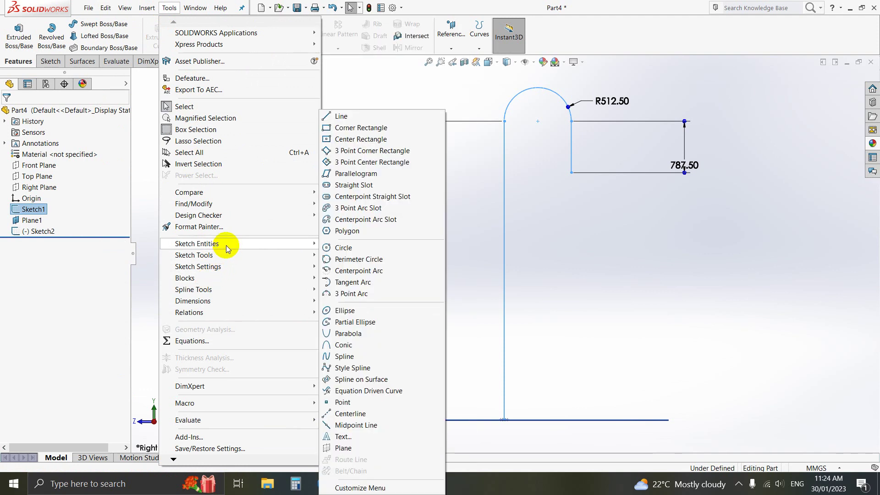
mouse_move(223, 194)
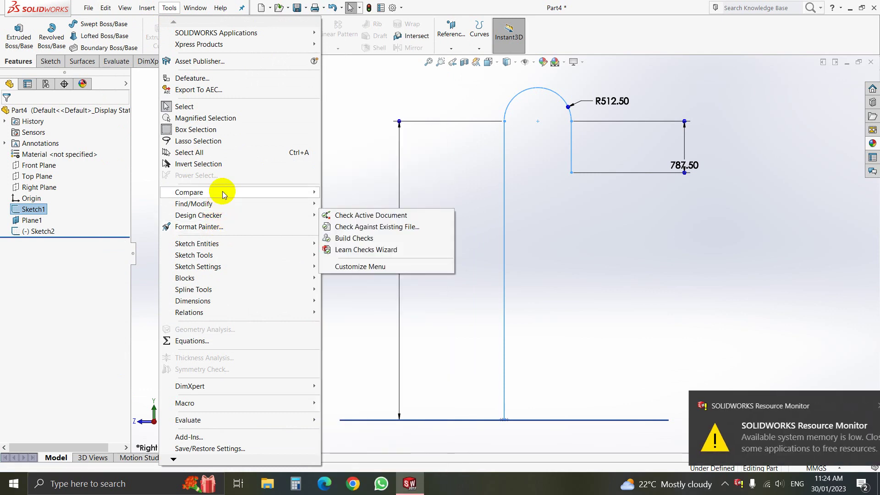
left_click(151, 193)
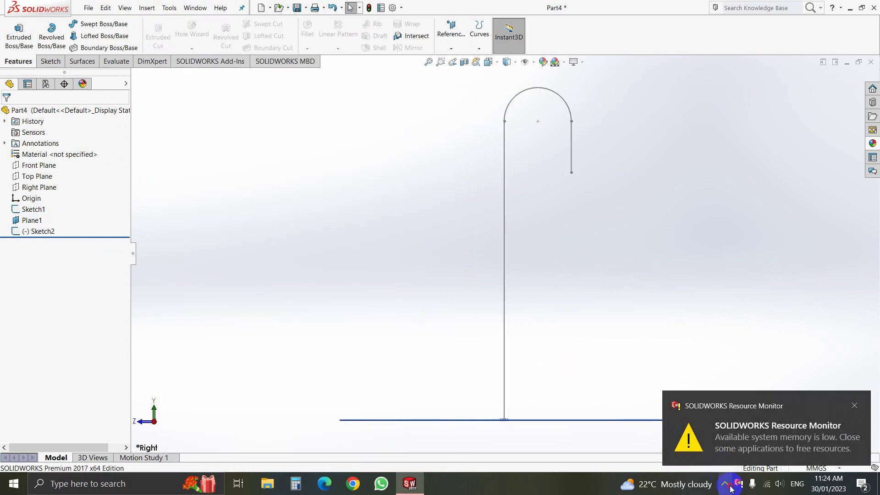
left_click(854, 406)
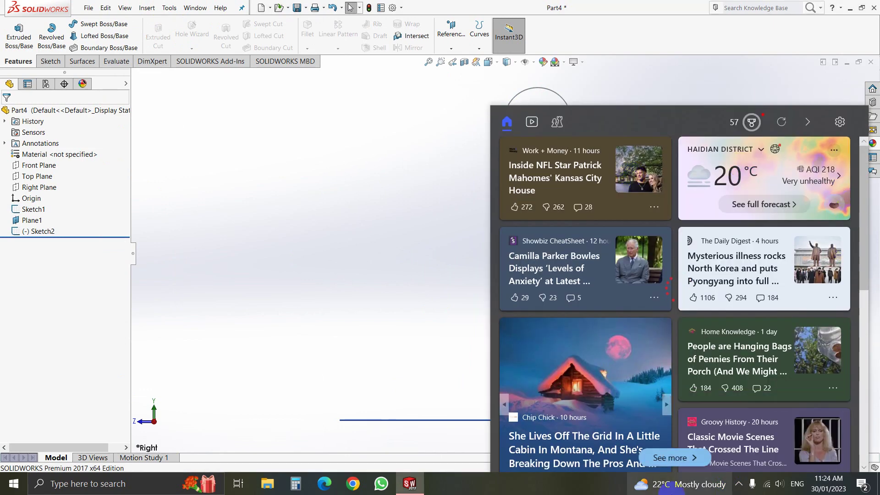
left_click(592, 485)
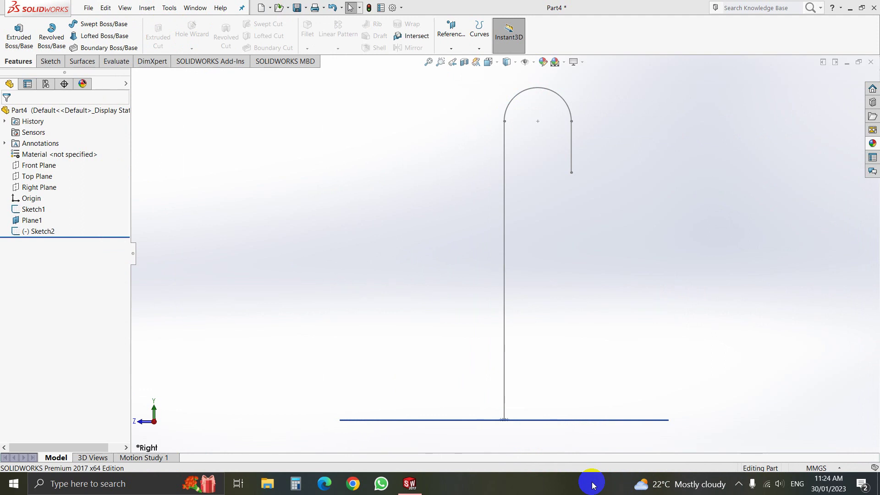
left_click(739, 486)
right_click(704, 460)
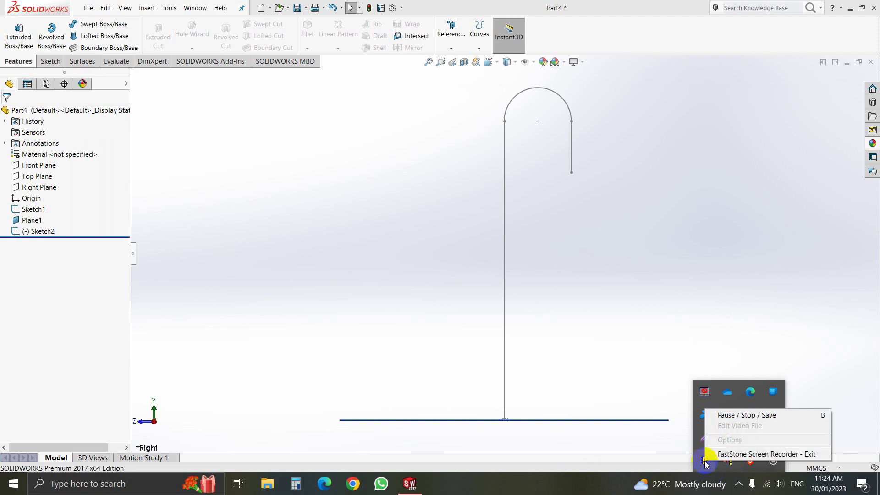
left_click(720, 415)
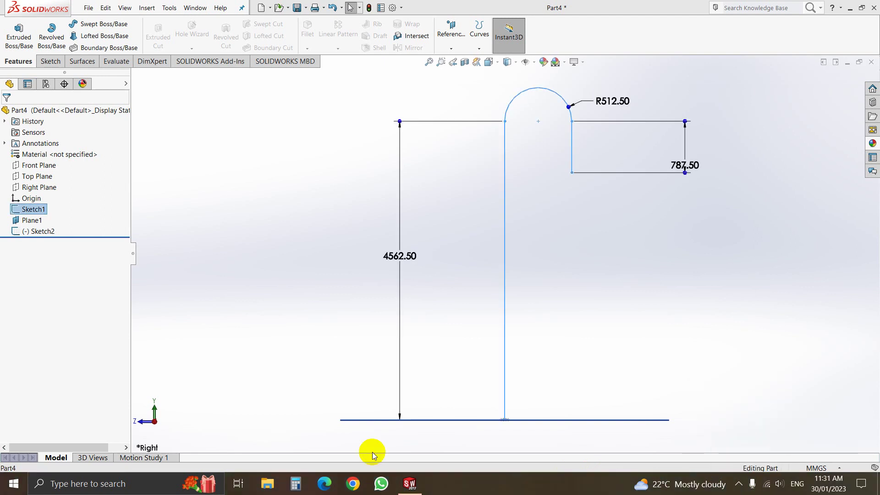
left_click(312, 269)
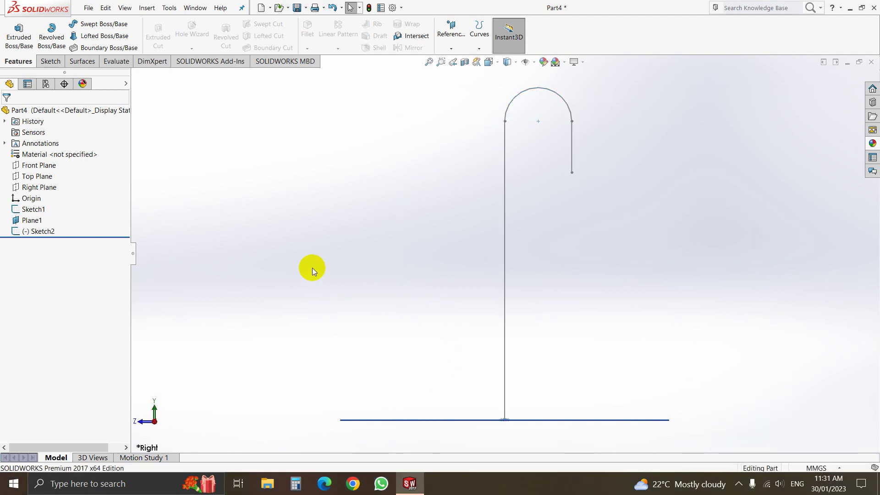
left_click(503, 275)
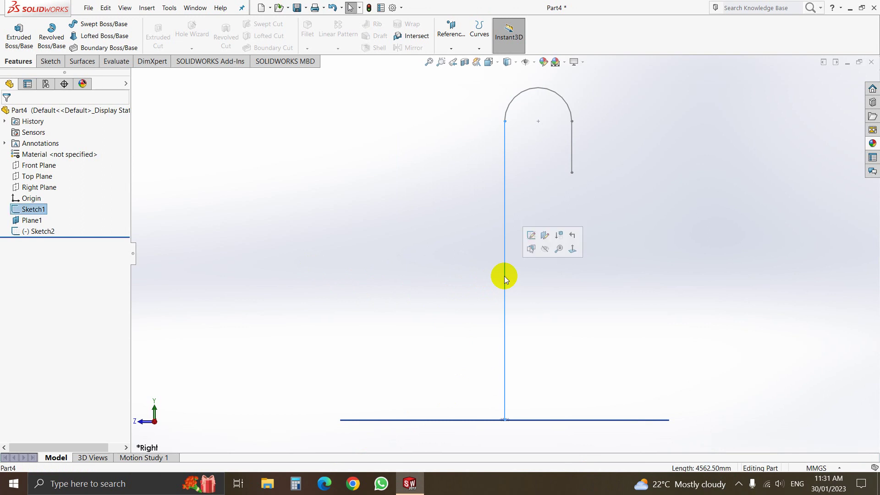
left_click(463, 165)
Fit a constrained spline to the two lines and arc of the hook-shaped path sketch with a 0.0001 mm tolerance, and exit the sketch
left_click(34, 209)
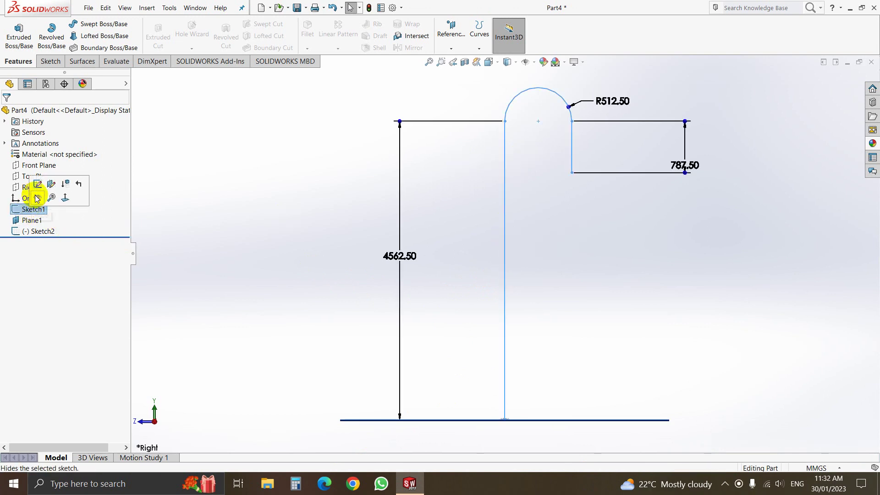
left_click(40, 190)
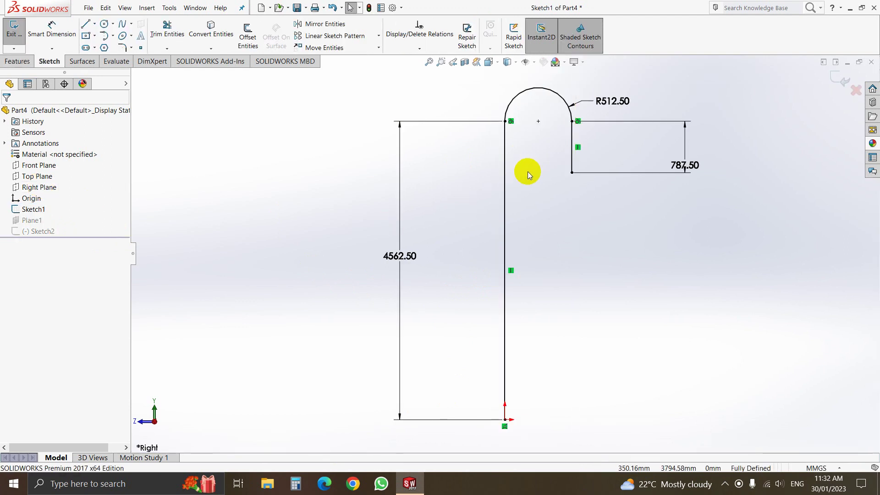
left_click_drag(492, 86, 611, 434)
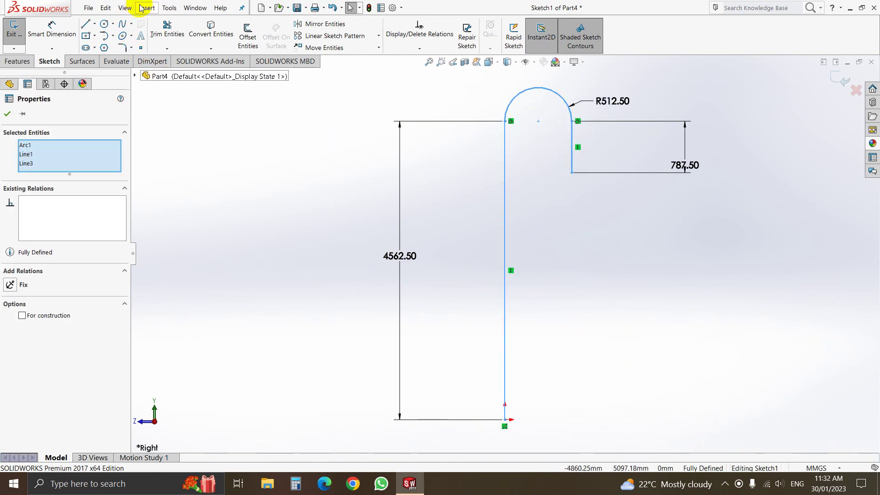
left_click(168, 8)
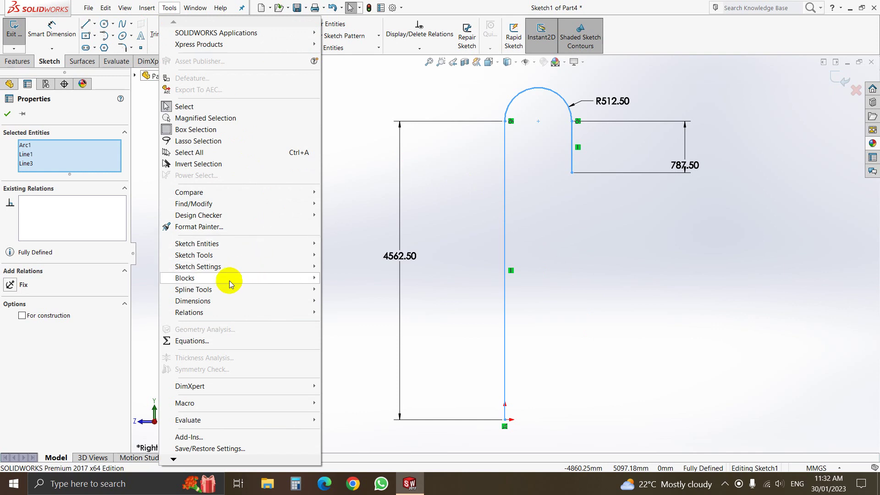
mouse_move(222, 290)
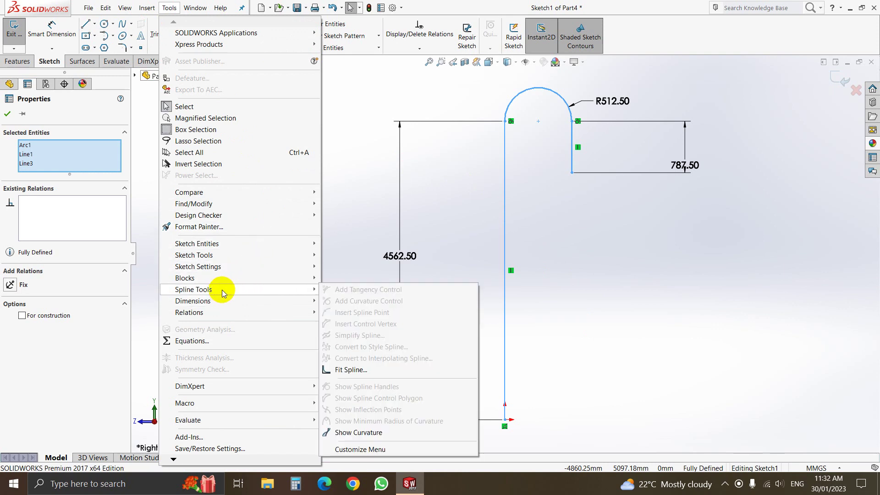
left_click(347, 370)
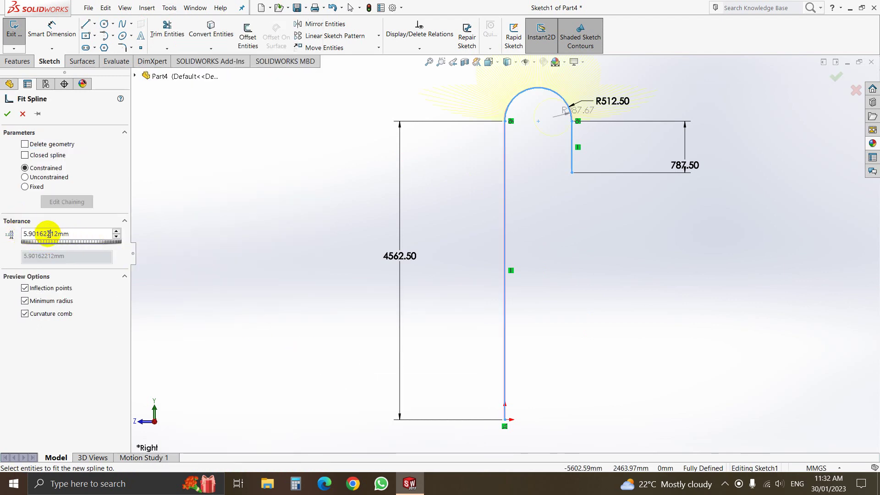
left_click_drag(70, 233, 18, 238)
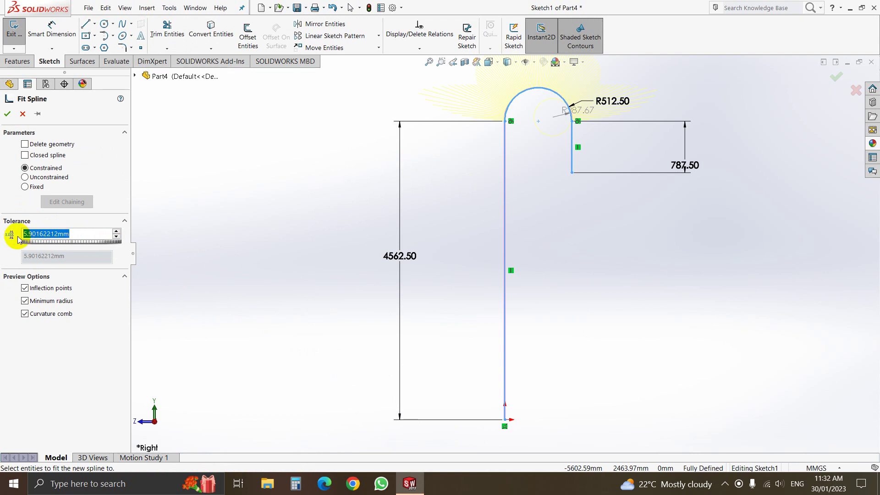
type("0.0001")
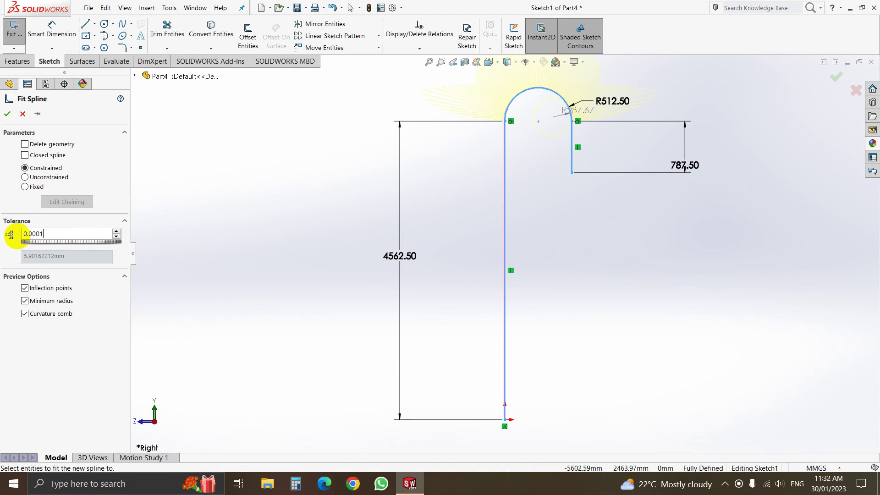
key("Return")
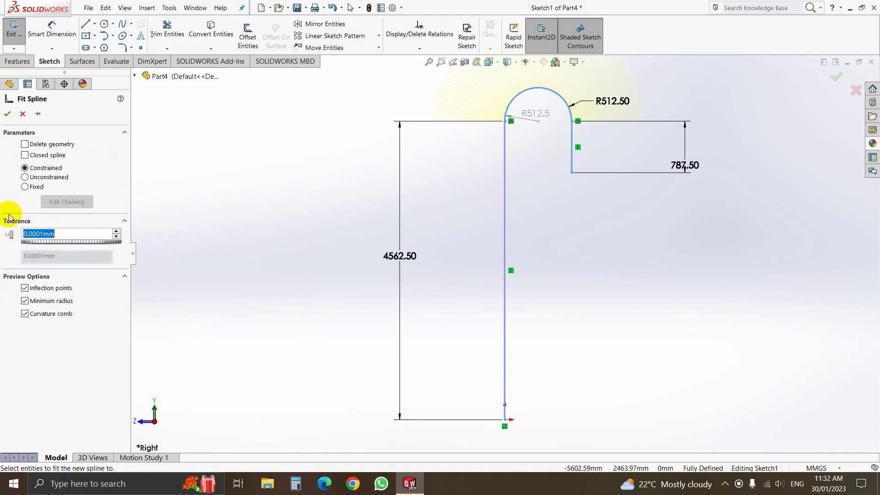
left_click(8, 114)
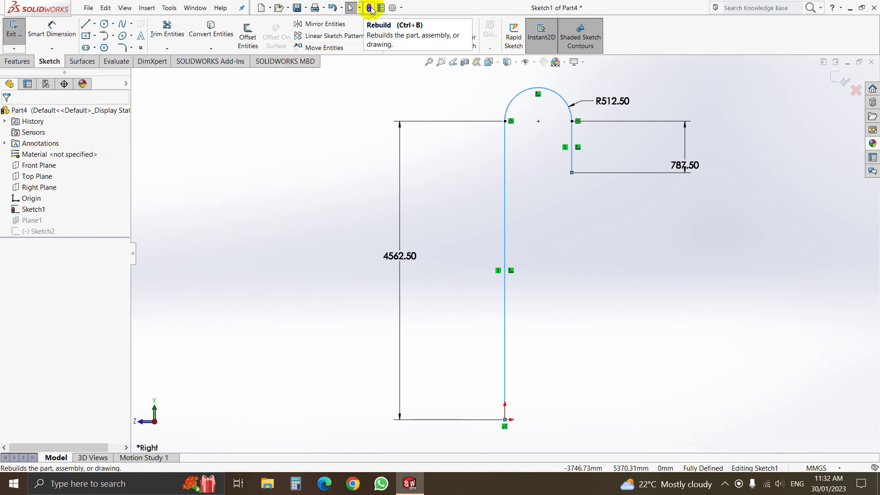
left_click(370, 8)
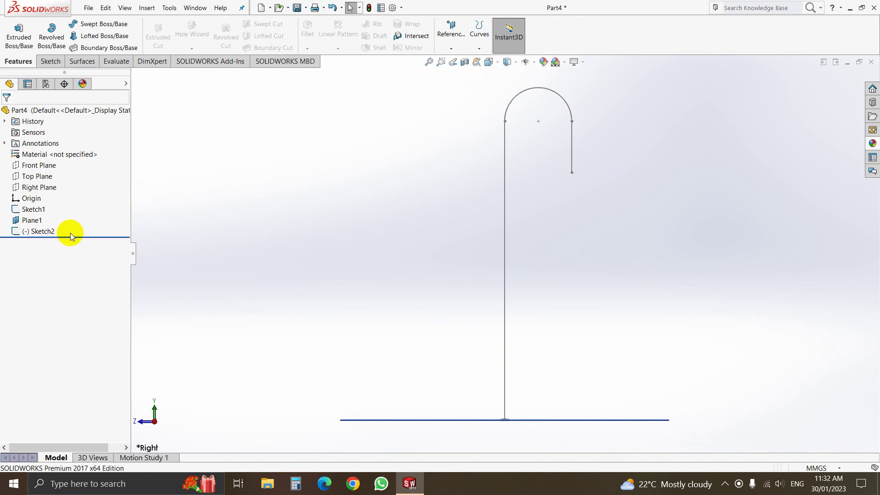
Start a swept boss using the seven bundled circles as the profile and the hook-shaped sketch as the path
left_click(41, 232)
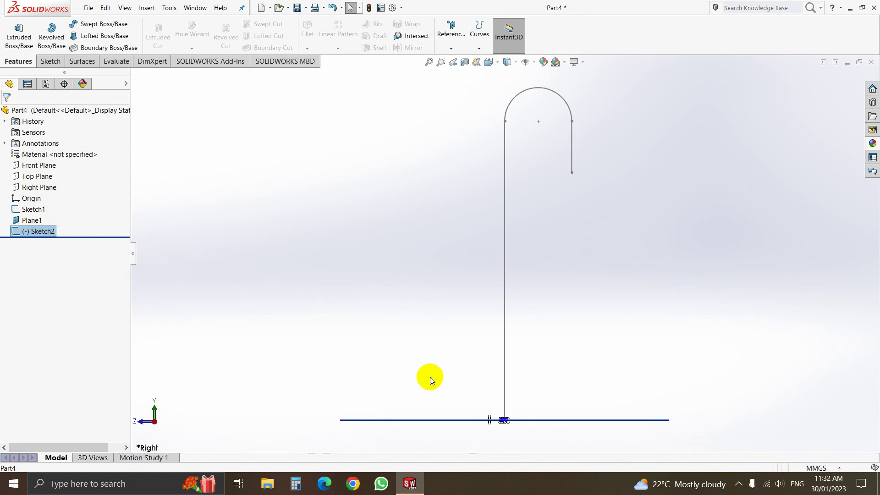
mouse_move(429, 376)
middle_mouse_down()
mouse_move(422, 347)
mouse_move(452, 371)
middle_mouse_up()
scroll(493, 401, "down", 3)
mouse_move(493, 401)
middle_mouse_down()
mouse_move(526, 330)
mouse_move(560, 318)
mouse_move(561, 330)
mouse_move(562, 314)
middle_mouse_up()
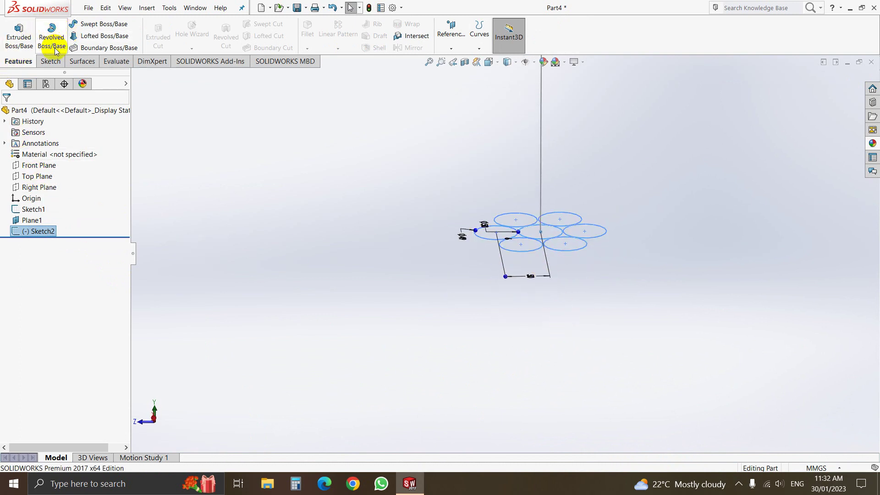
left_click(104, 25)
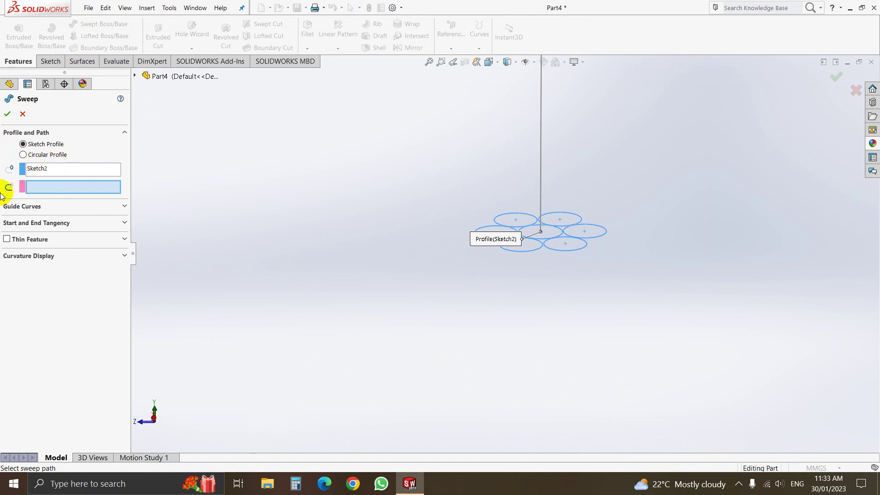
left_click(540, 148)
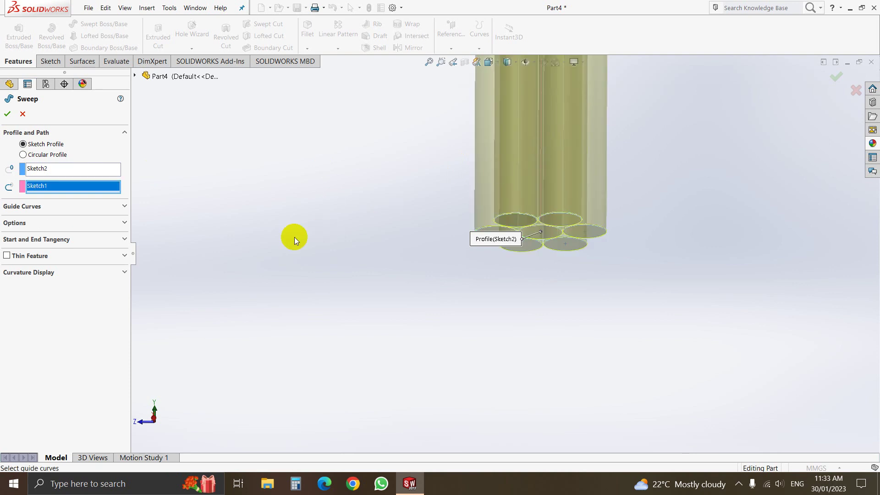
Specify a profile twist of 5 revolutions along the path and complete the sweep
left_click(54, 224)
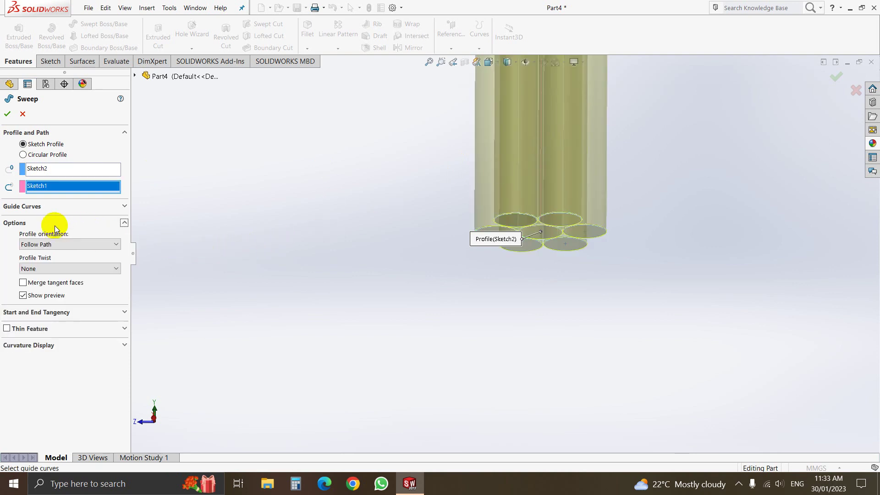
left_click(45, 267)
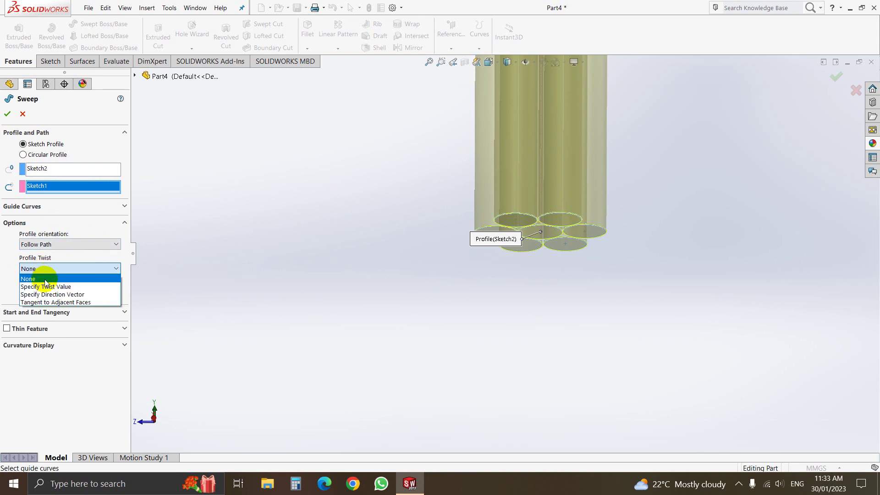
left_click(46, 287)
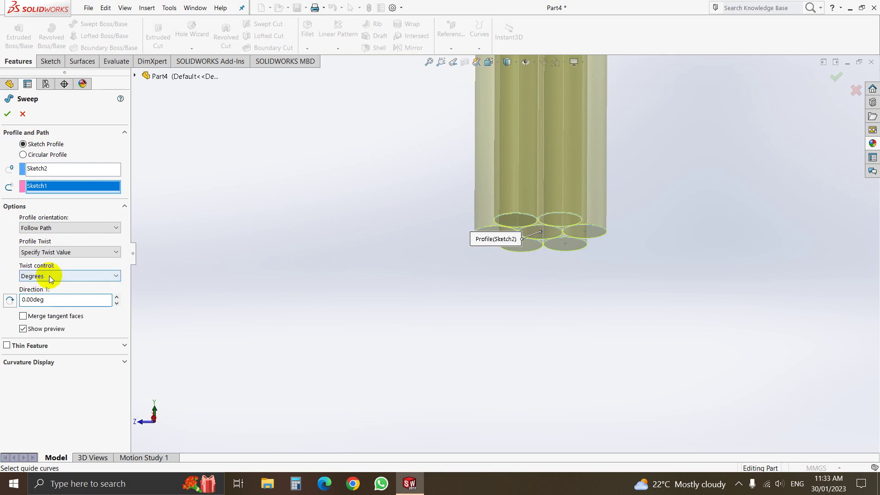
left_click(72, 277)
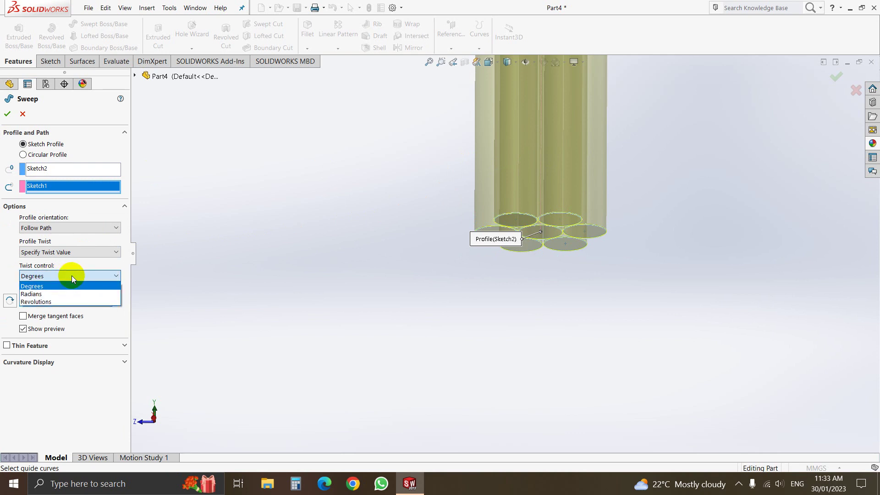
left_click(43, 302)
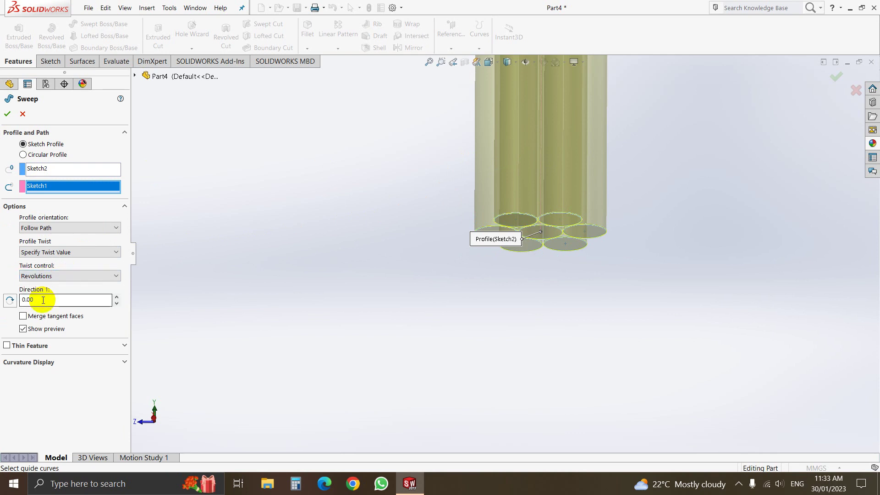
left_click_drag(43, 300, 18, 303)
type("5")
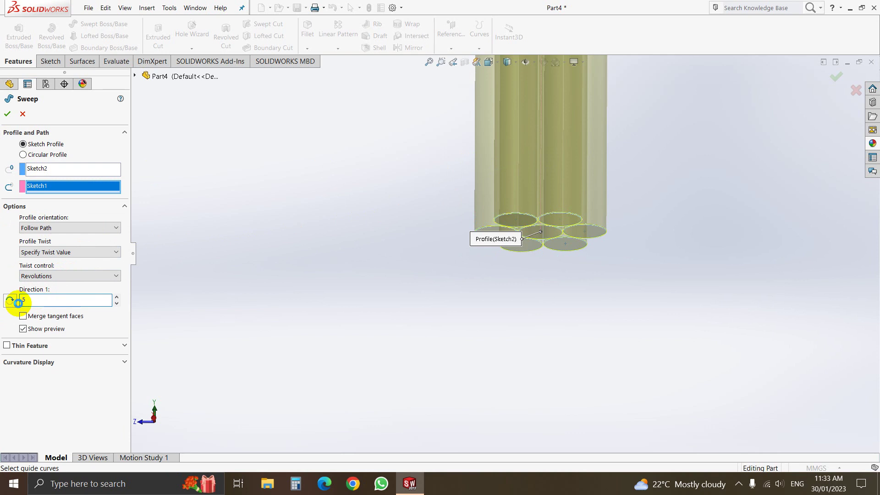
left_click(18, 302)
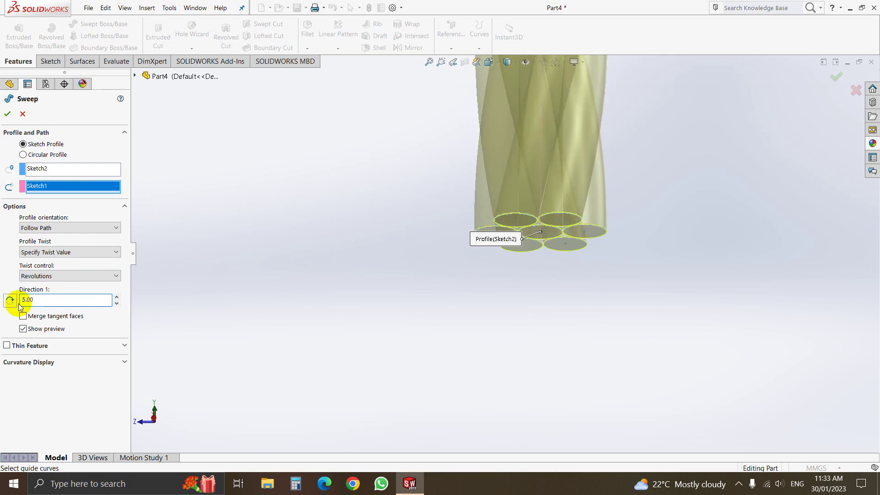
scroll(293, 255, "up", 10)
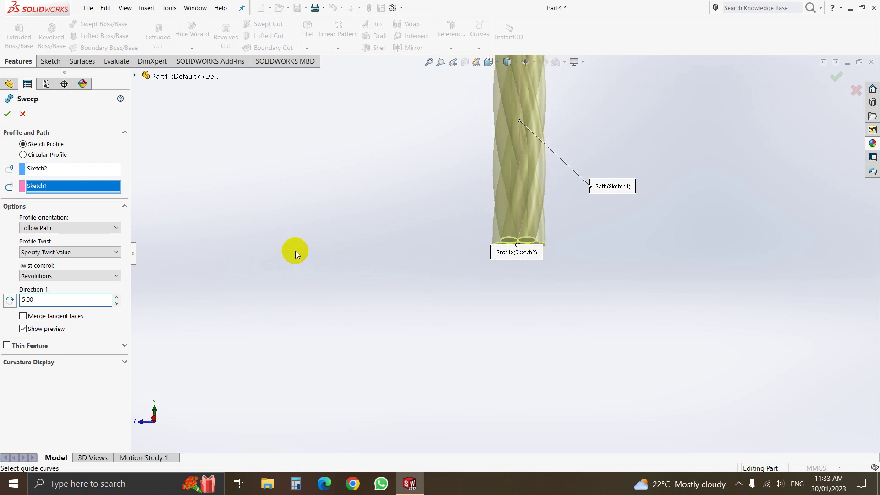
scroll(306, 245, "up", 5)
scroll(518, 135, "up", 3)
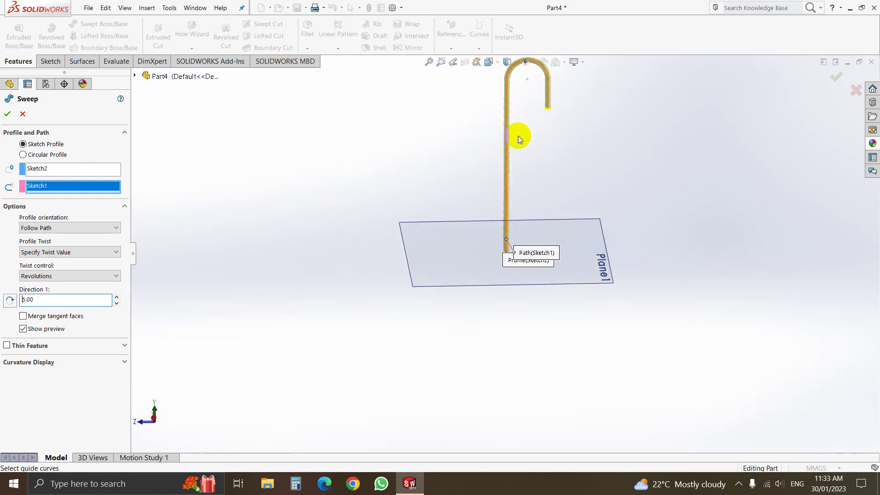
scroll(532, 101, "down", 8)
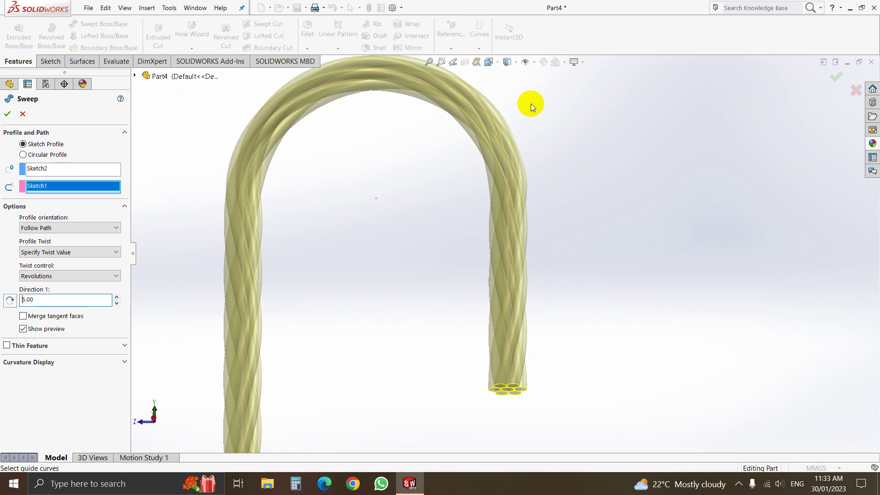
left_click(8, 114)
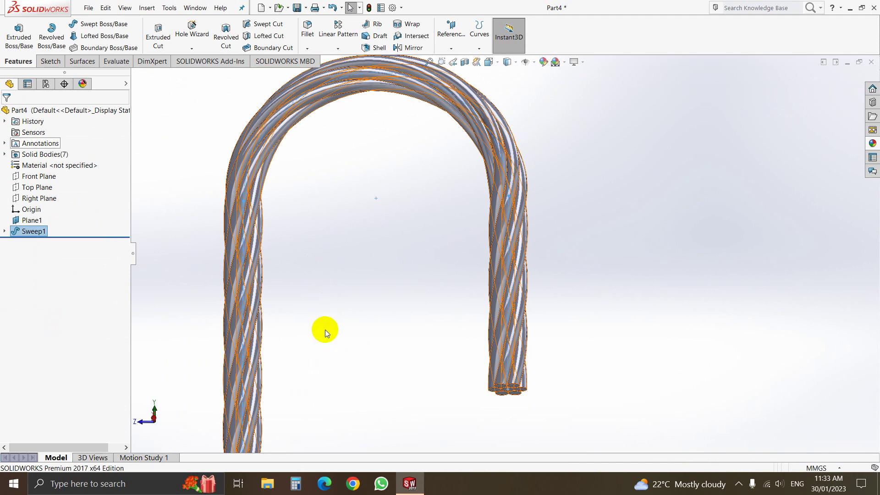
Examine the twisted strands along the shaft, the hook bend and the free end of the swept part
scroll(325, 329, "down", 6)
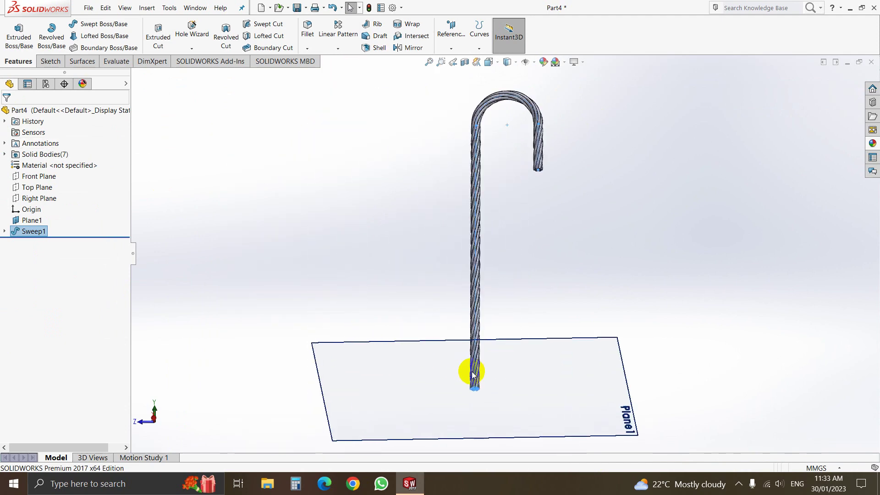
scroll(520, 221, "up", 8)
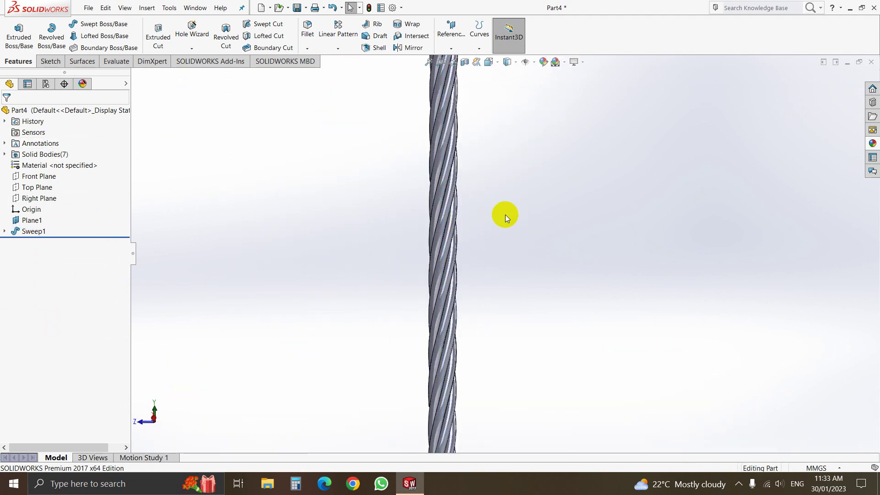
scroll(520, 192, "down", 3)
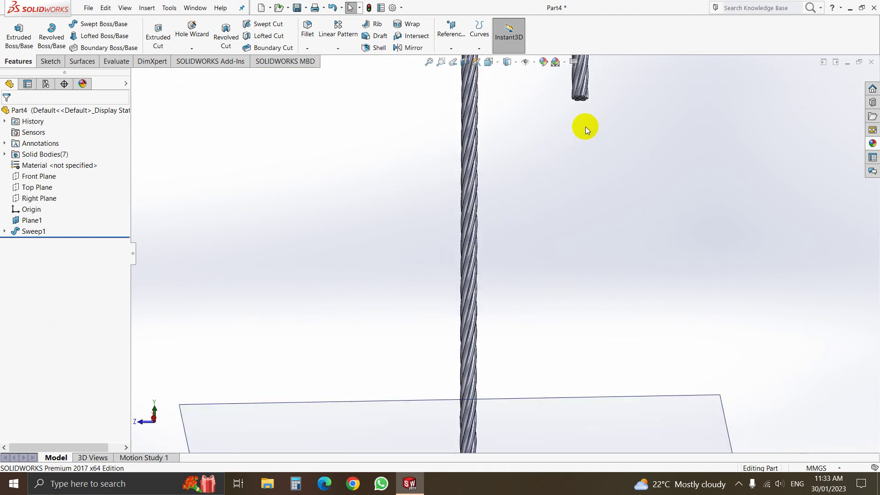
scroll(585, 127, "down", 3)
scroll(576, 116, "up", 5)
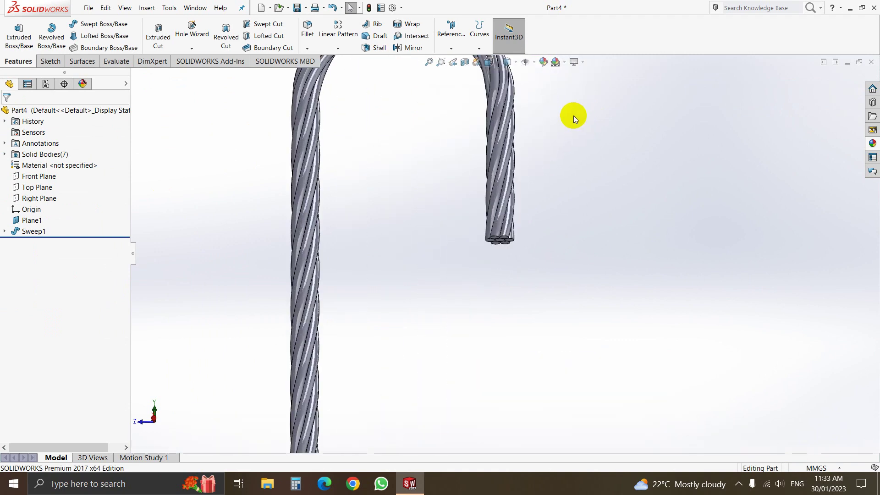
scroll(573, 118, "up", 2)
middle_click_drag(569, 257, 529, 150)
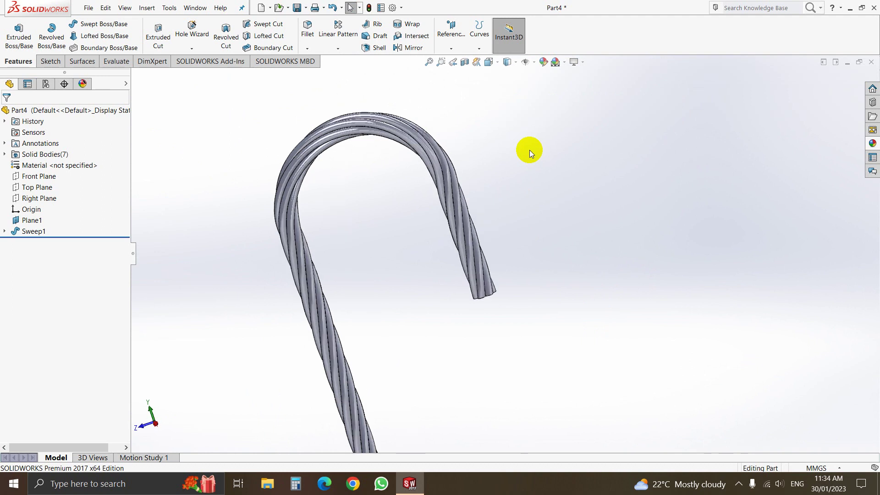
Edit the rope's sweep feature and set its profile twist to 7 revolutions
left_click(33, 231)
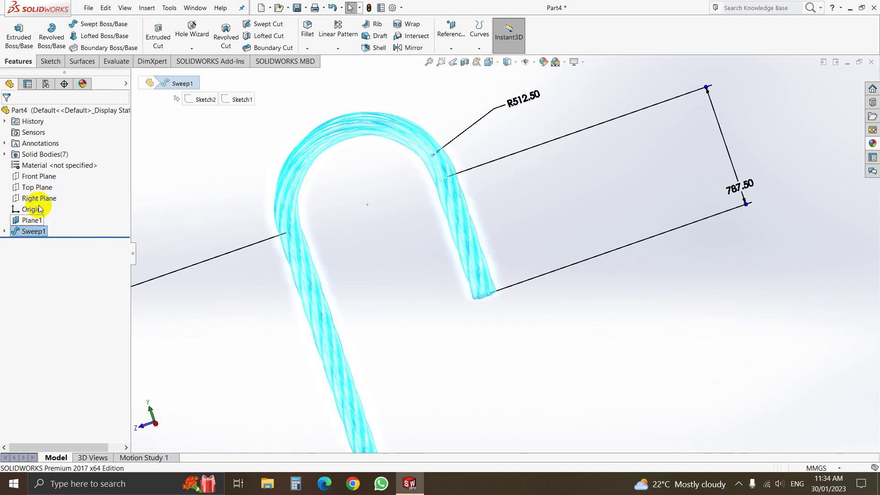
left_click(38, 206)
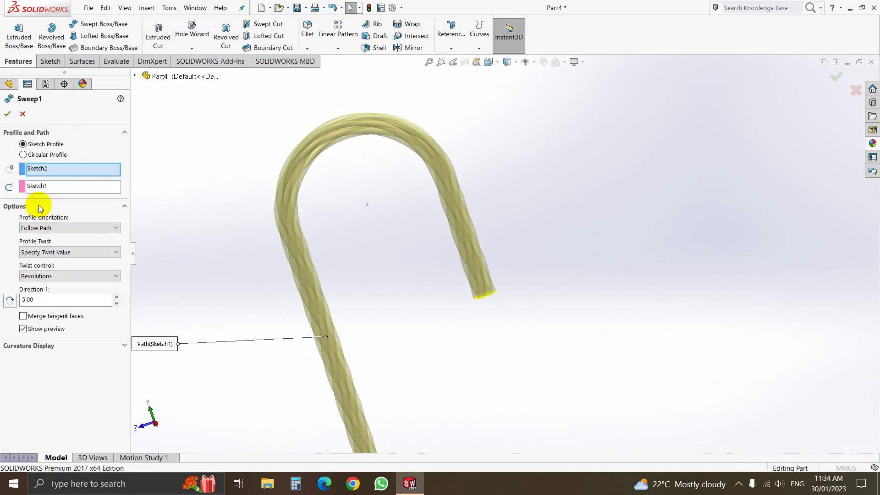
left_click(39, 299)
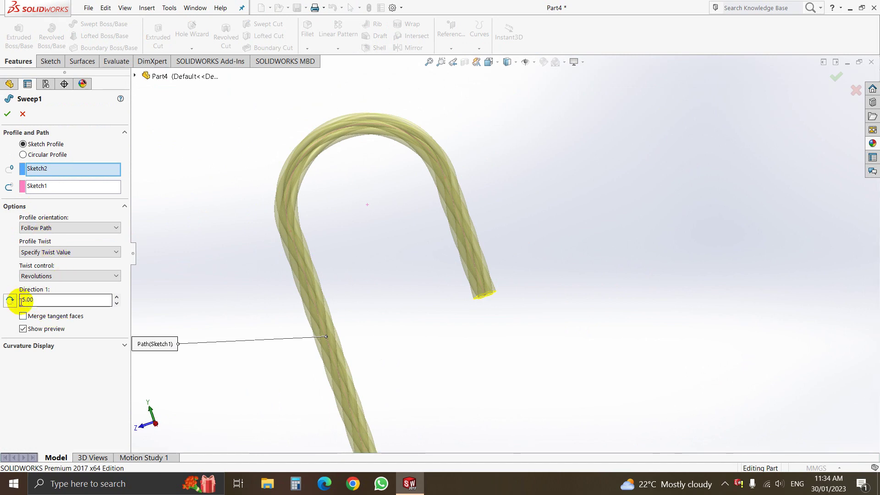
left_click_drag(21, 299, 45, 299)
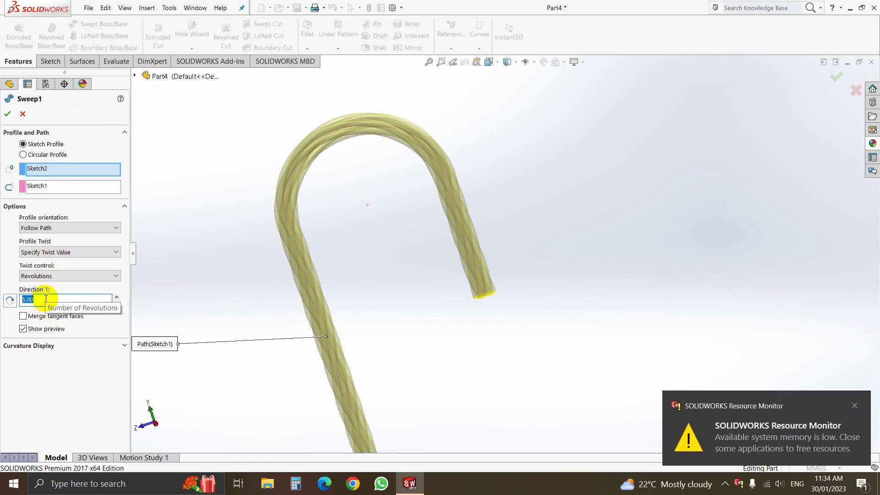
type("7")
left_click(44, 299)
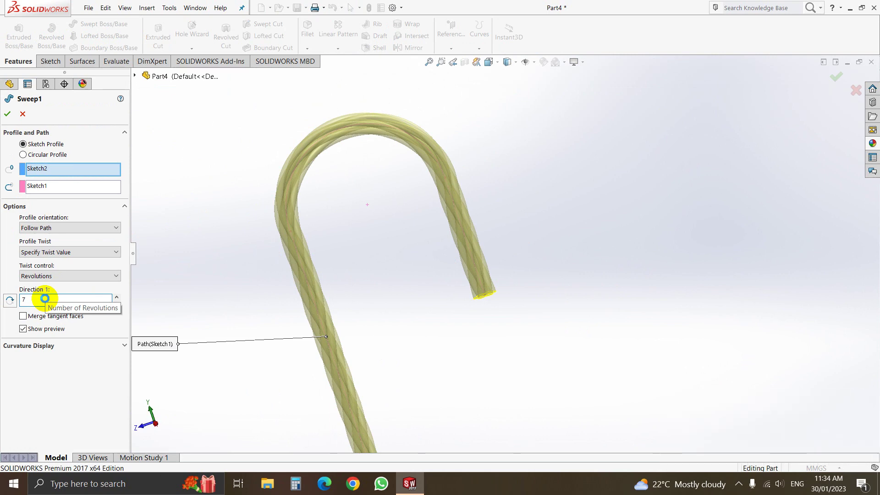
key("Return")
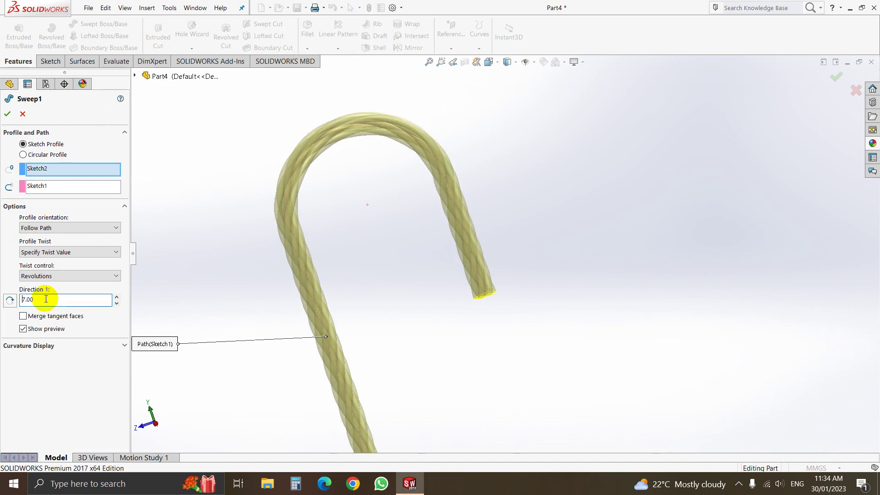
left_click(7, 114)
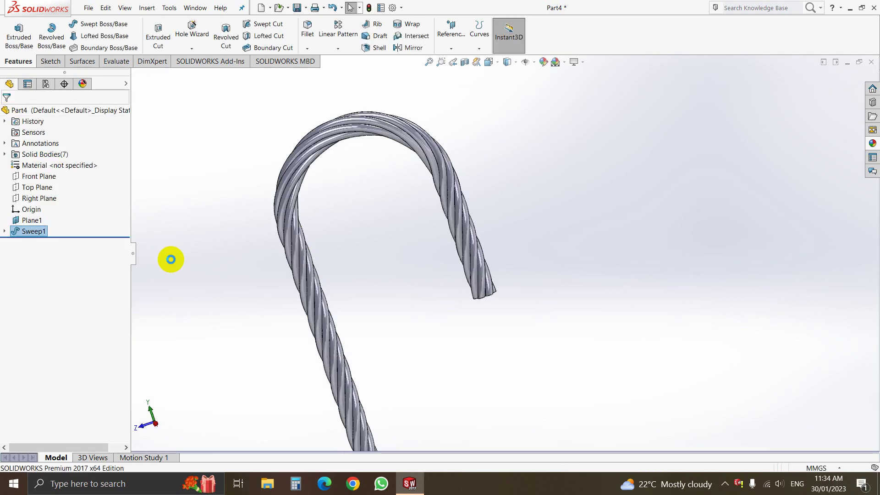
Apply the polished bronze appearance from the metal appearances library to all strands of the rope
scroll(381, 288, "up", 5)
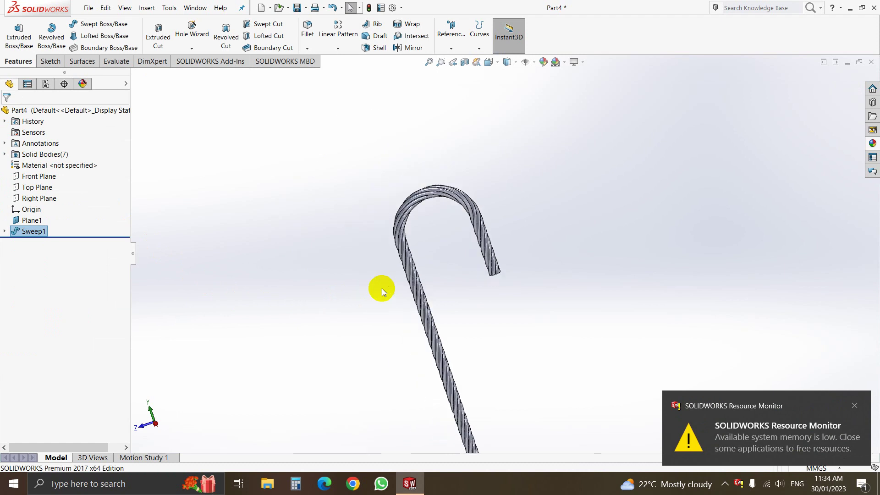
middle_click_drag(502, 323, 486, 291)
scroll(489, 292, "up", 3)
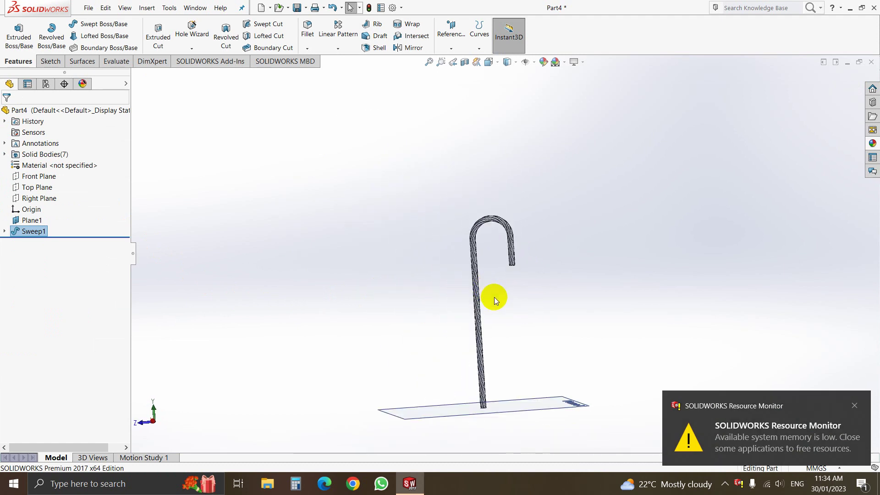
scroll(492, 295, "down", 6)
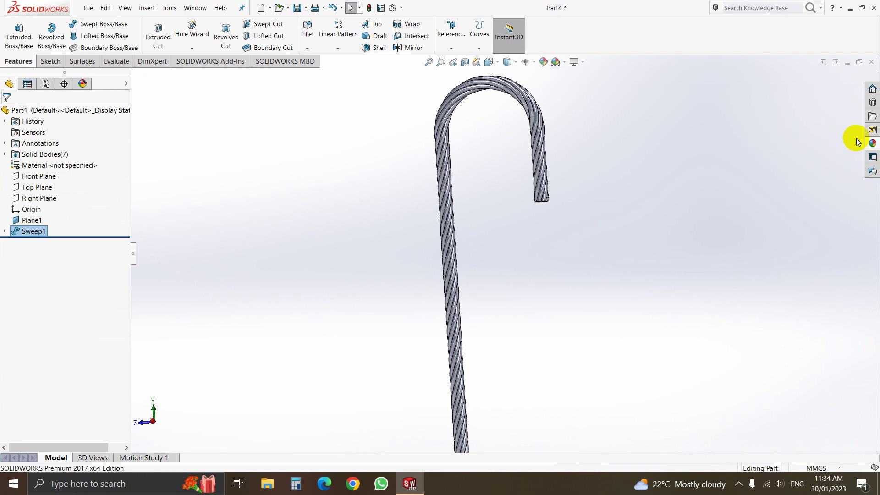
left_click(871, 144)
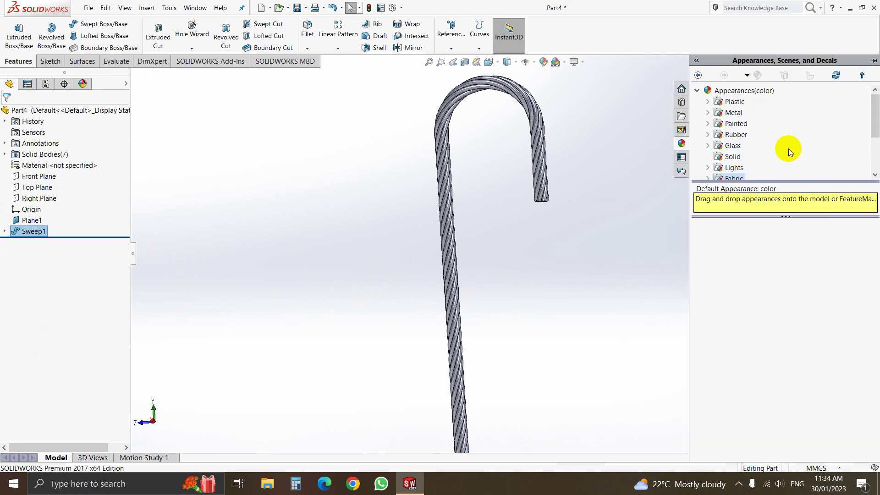
double_click(733, 114)
left_click(746, 113)
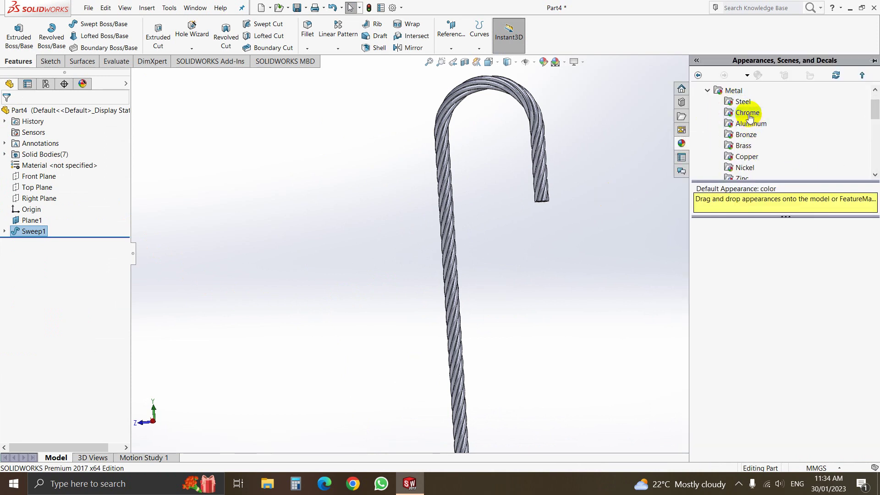
left_click(743, 102)
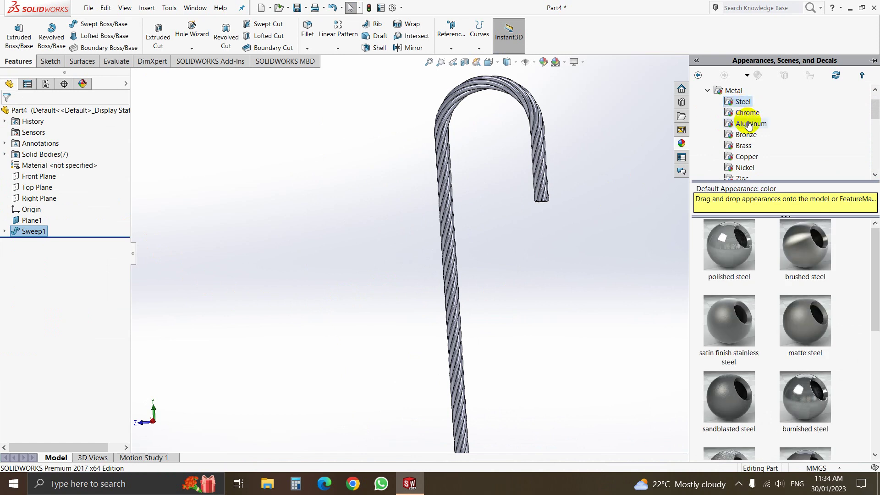
left_click(747, 124)
left_click(746, 135)
left_click(744, 146)
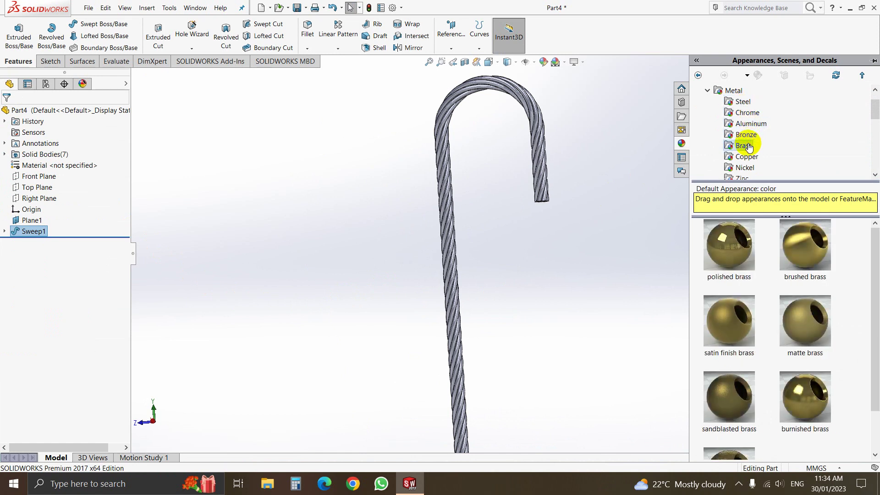
left_click(746, 134)
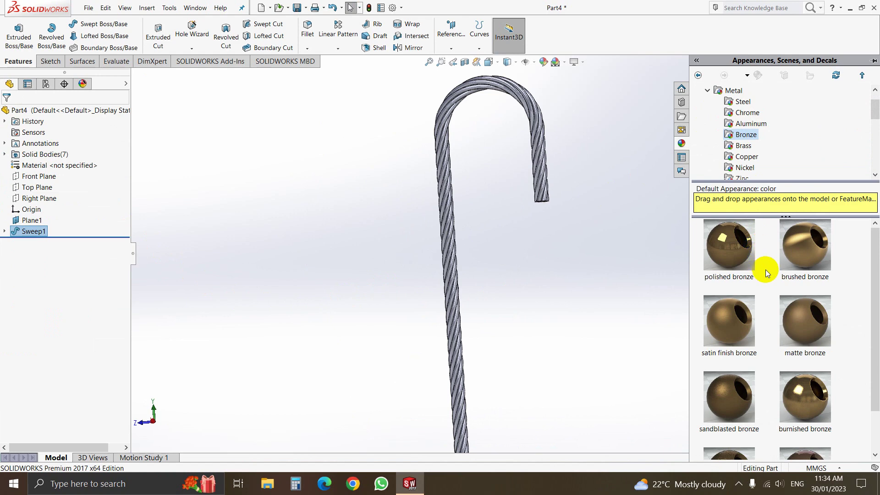
left_click_drag(736, 243, 547, 156)
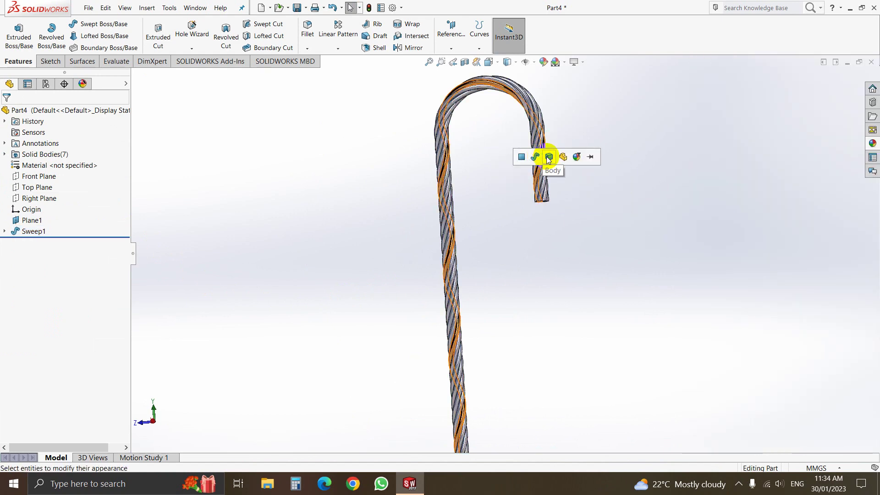
left_click(548, 157)
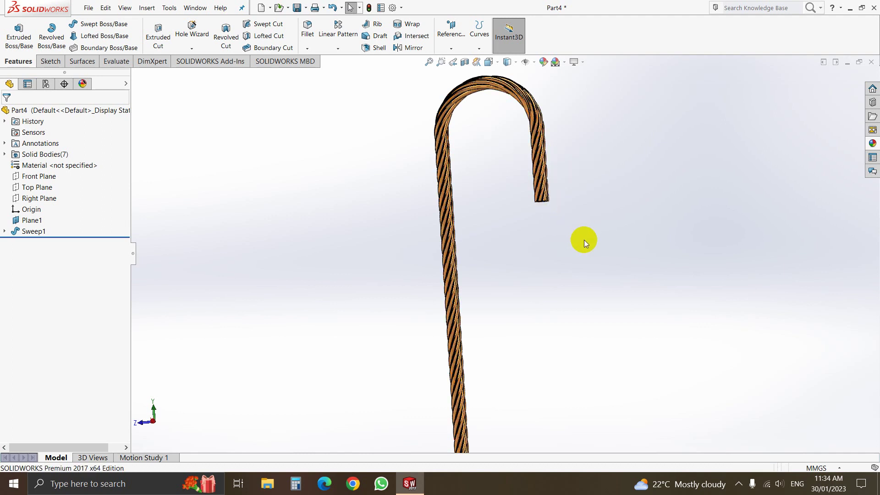
Hide Plane1 at the base of the rope and orient the model to an angled corner view
key("Up")
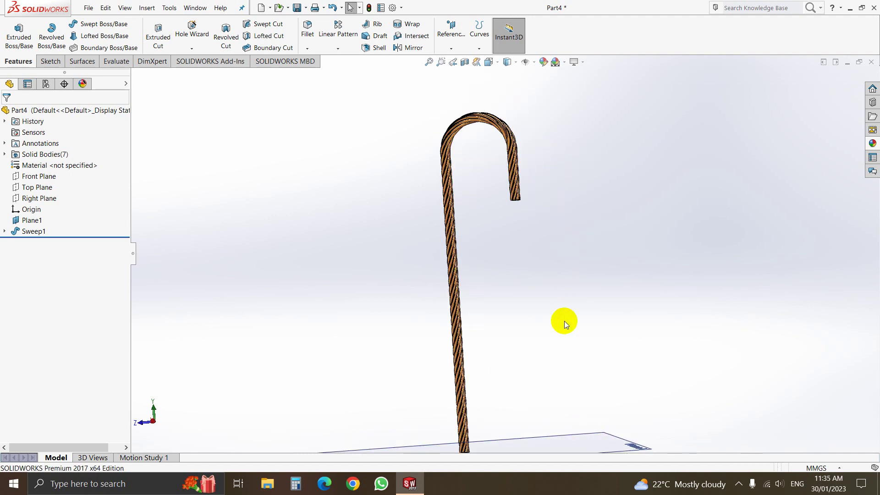
left_click(571, 299)
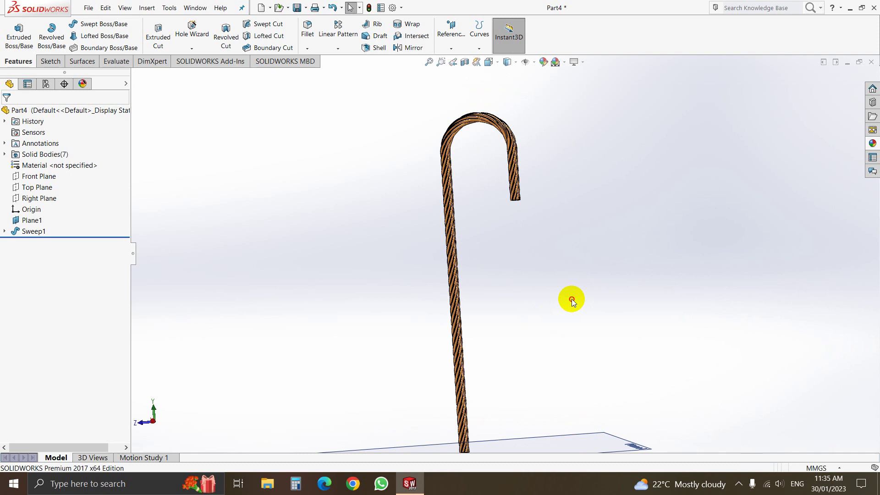
right_click(29, 223)
left_click(51, 208)
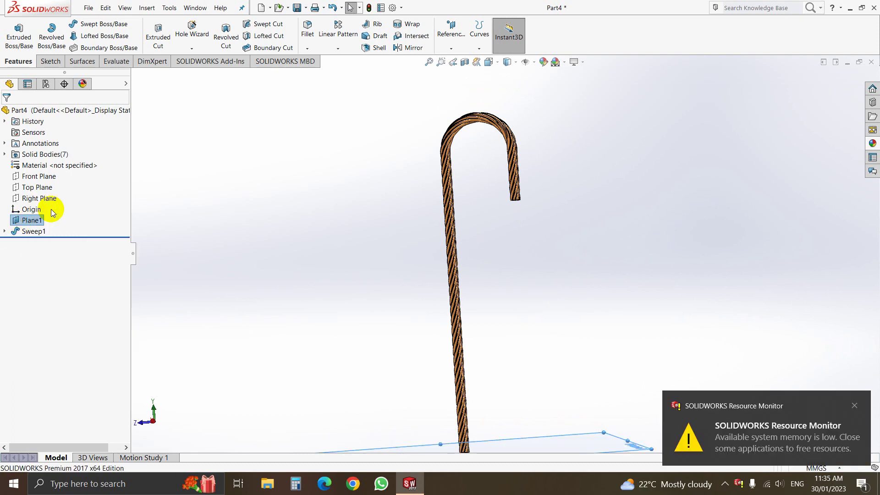
scroll(471, 296, "up", 1)
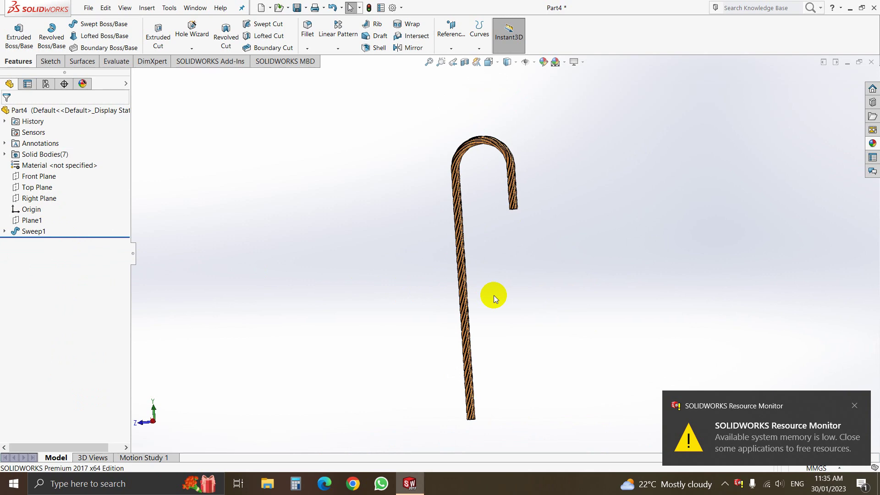
key("space")
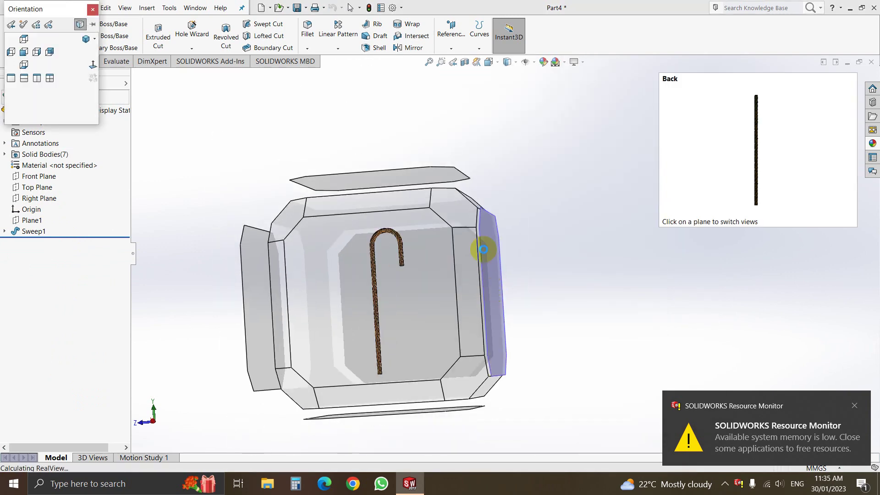
left_click(451, 214)
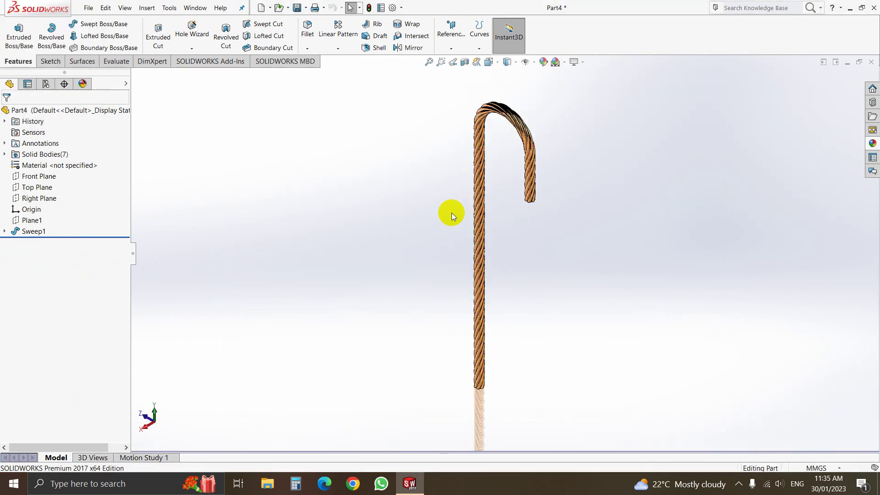
Save the part as Wire Rope.SLDPRT in the Lift folder under Information
left_click(89, 9)
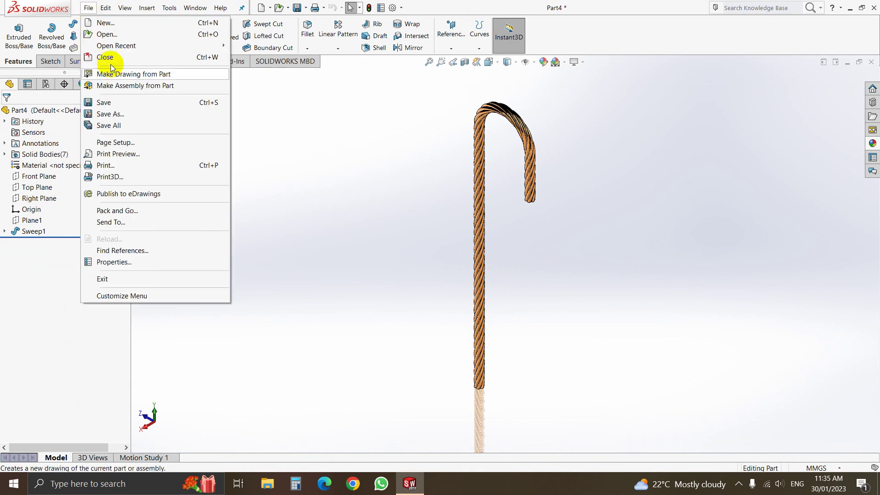
left_click(120, 101)
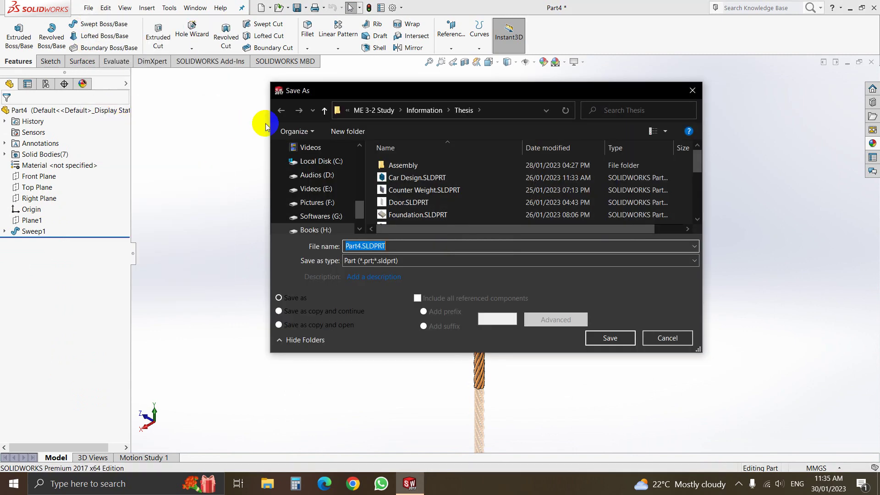
left_click(324, 113)
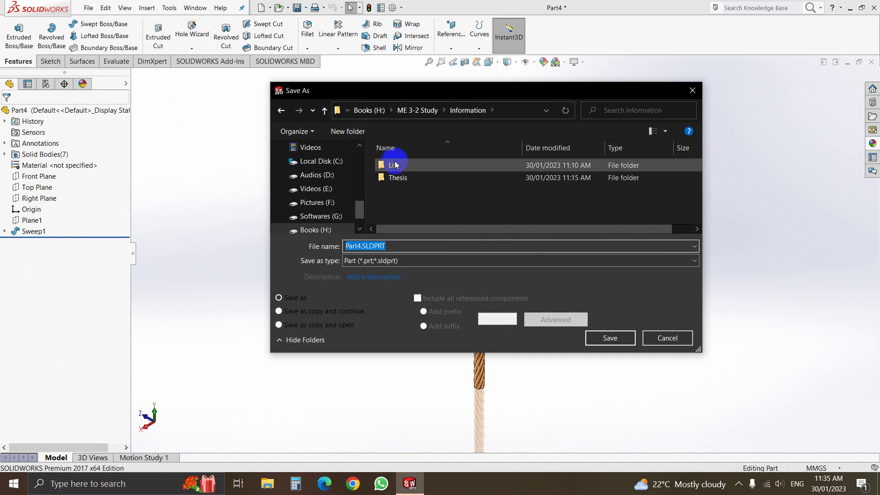
double_click(387, 164)
double_click(361, 246)
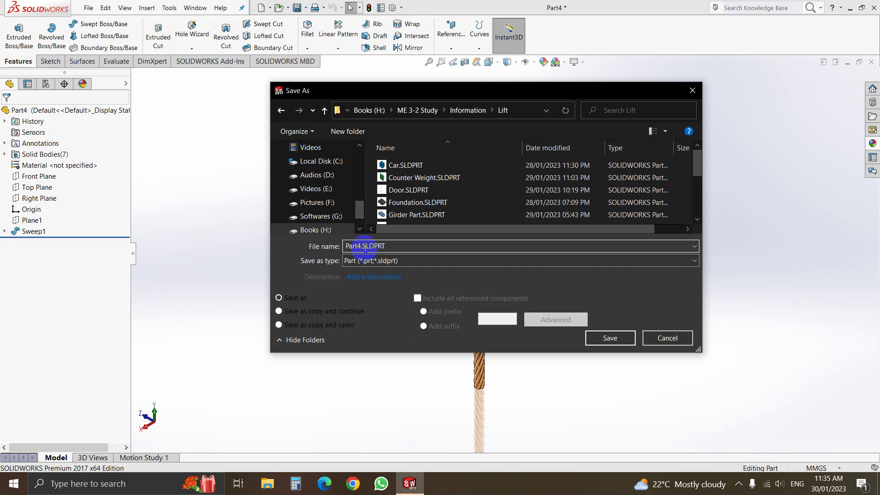
key("BackSpace")
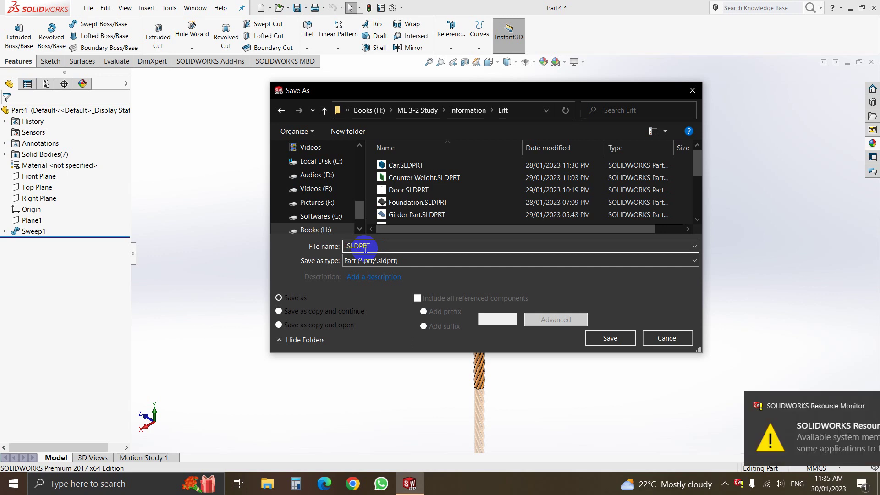
type("Wire")
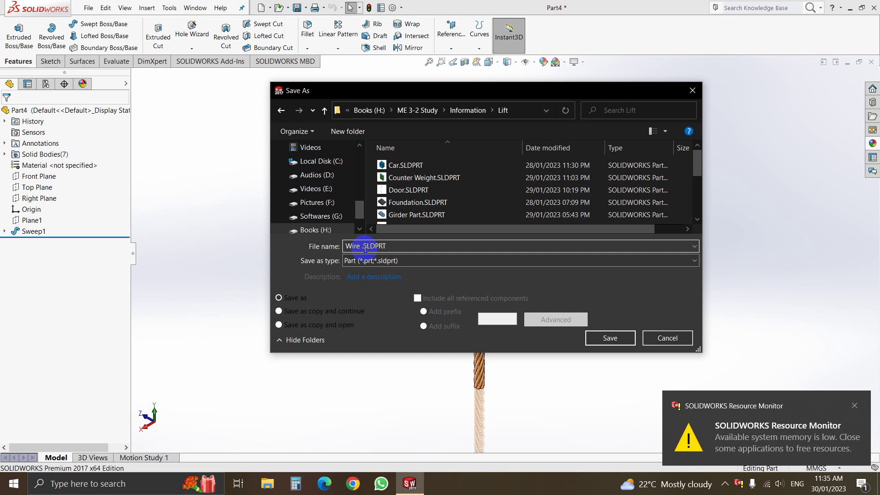
type(" Rope")
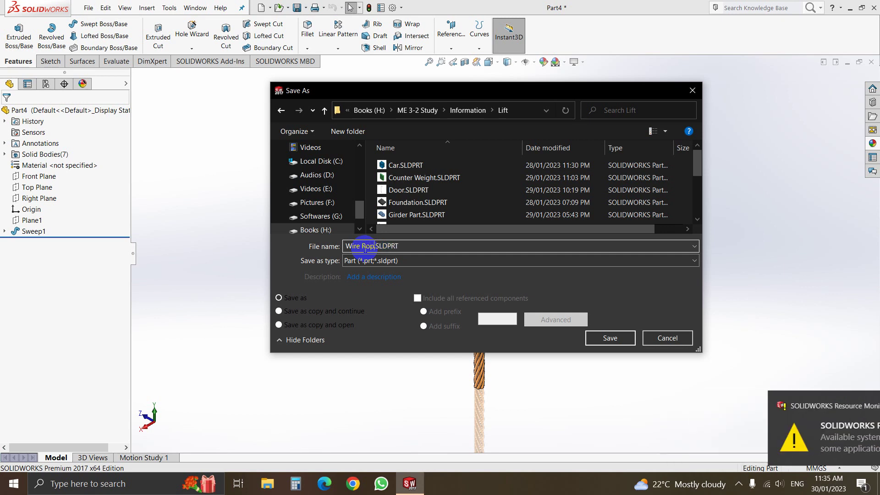
left_click(606, 339)
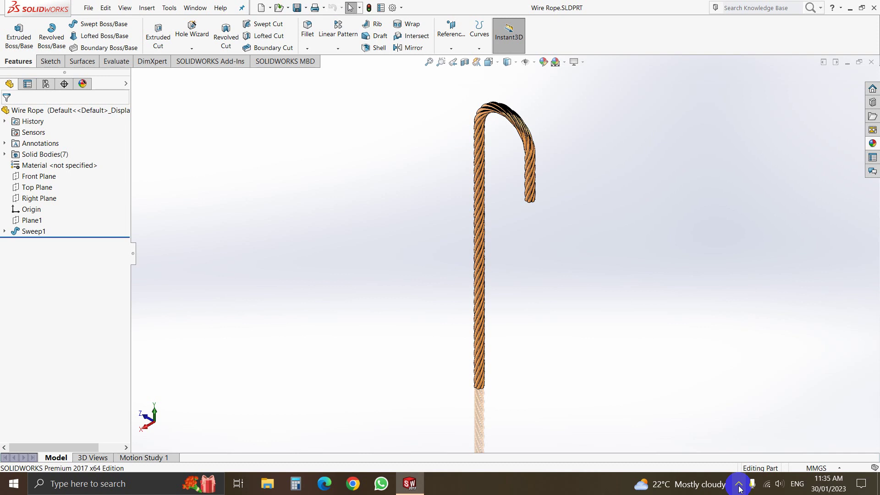
left_click(739, 484)
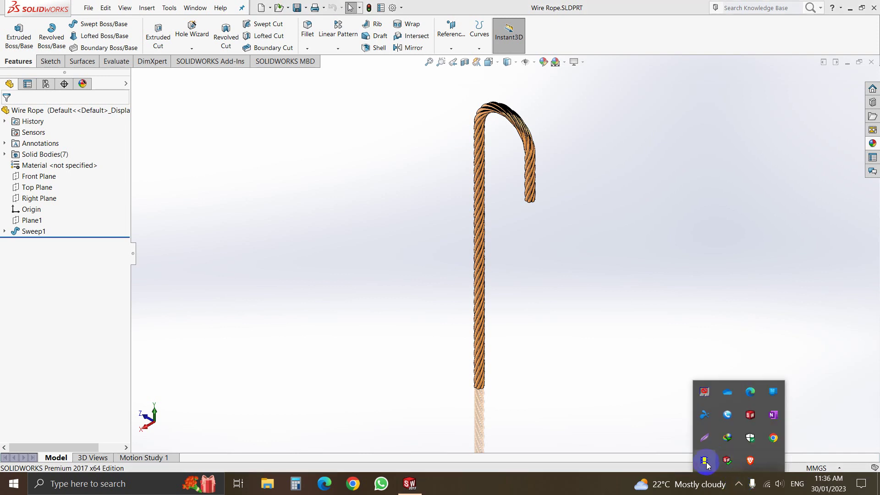